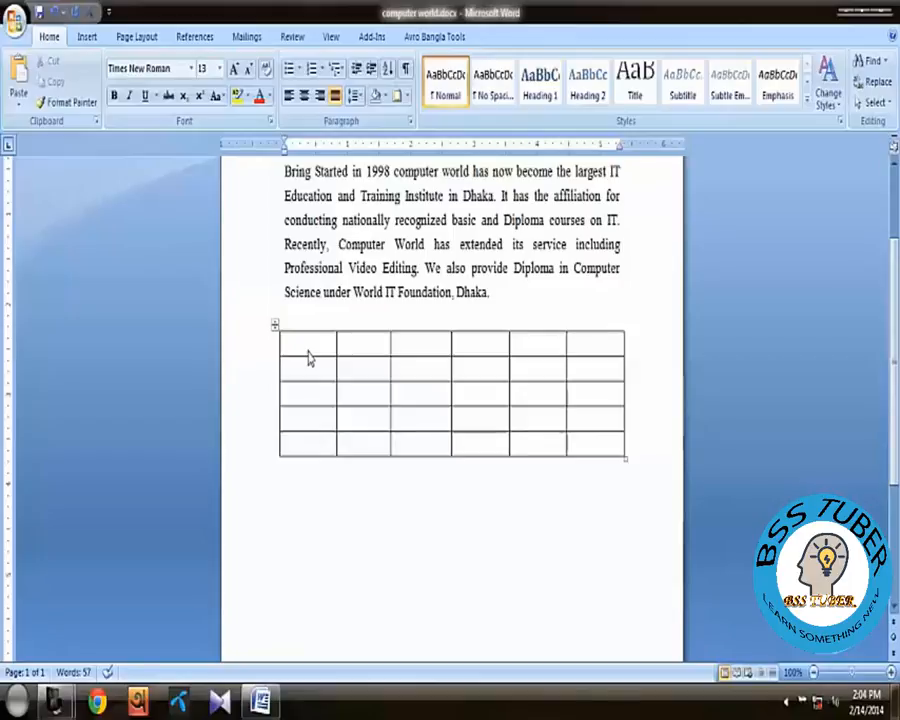
Select the table's entire second row, and select each of its first four cells one at a time
left_click(310, 346)
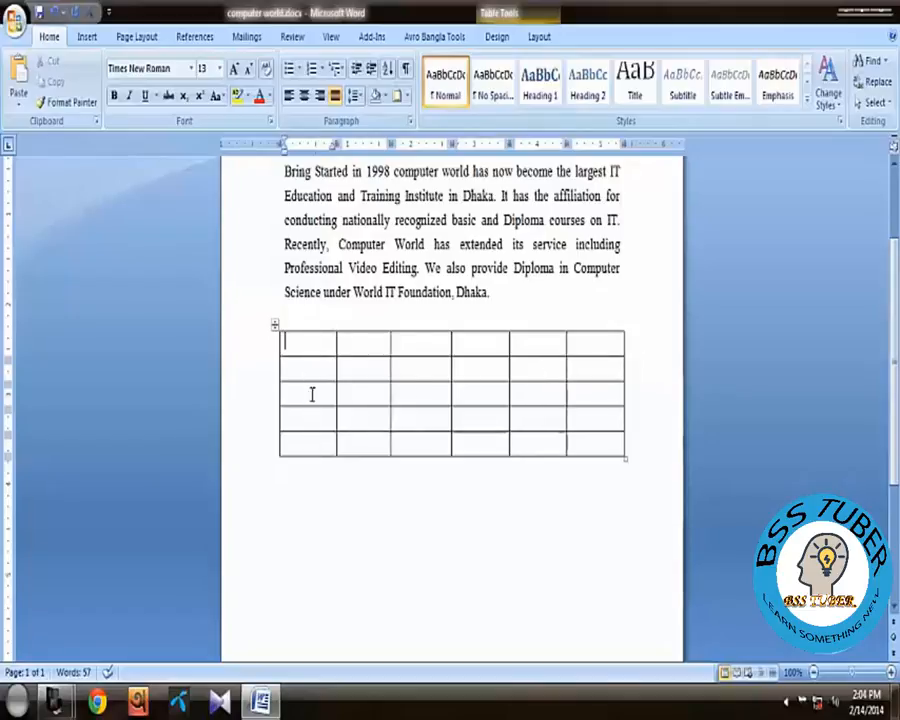
left_click(262, 372)
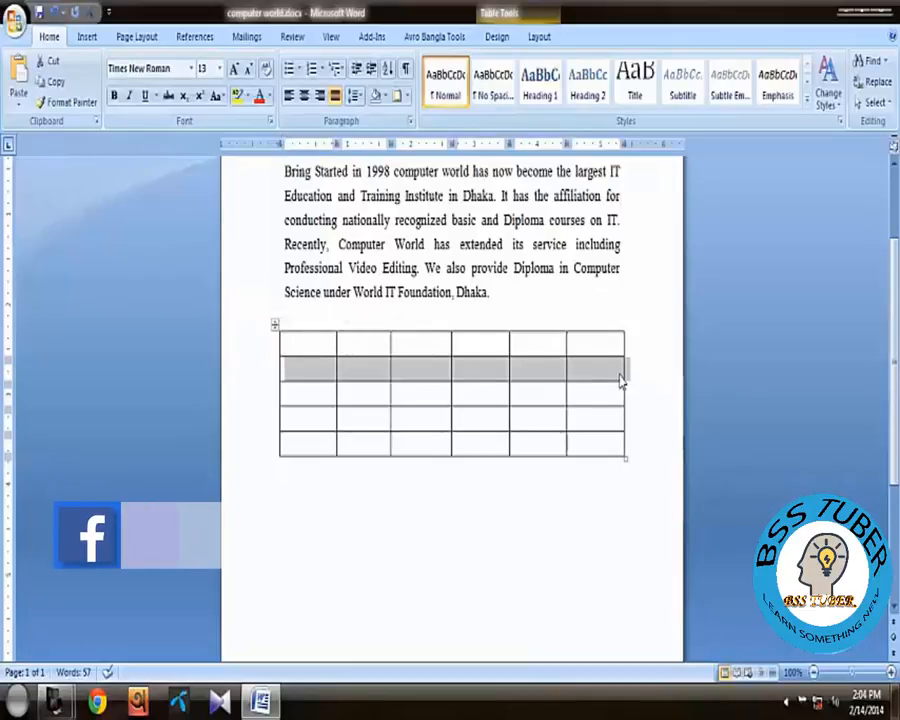
left_click(300, 368)
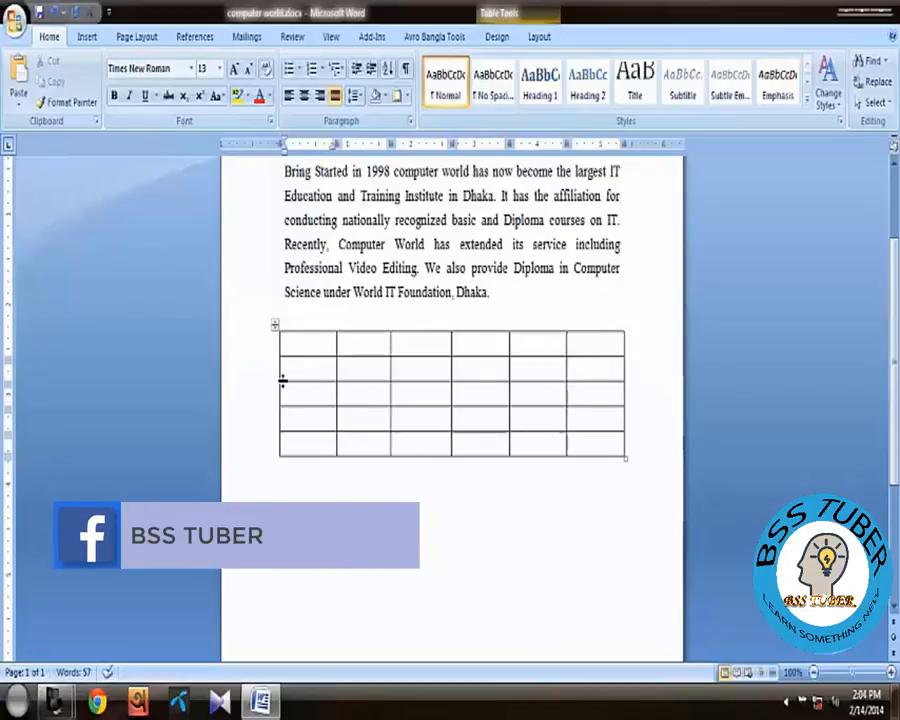
left_click(282, 372)
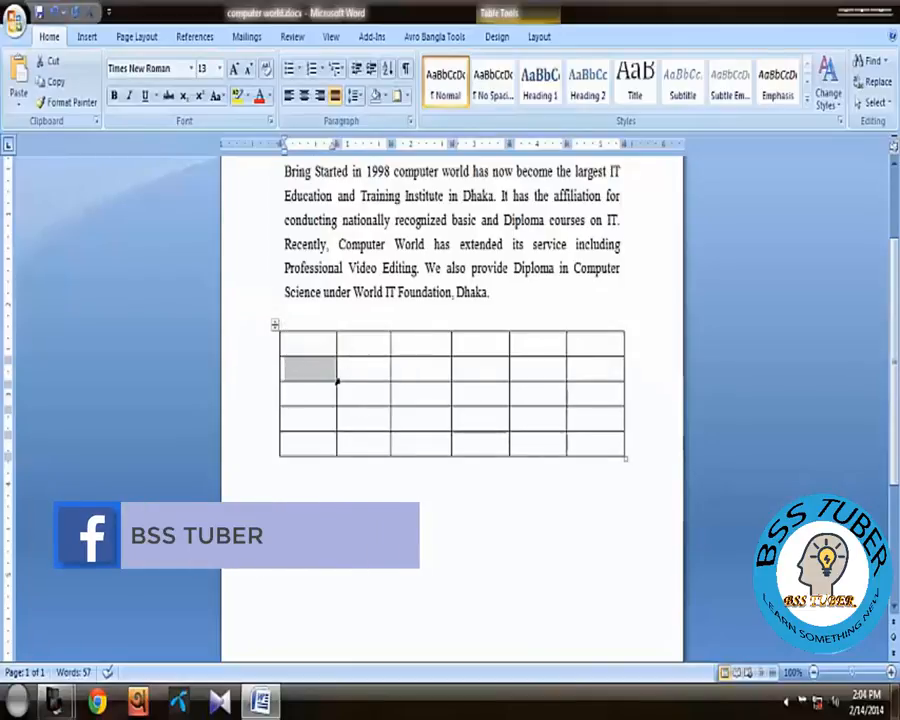
left_click(339, 376)
left_click(392, 377)
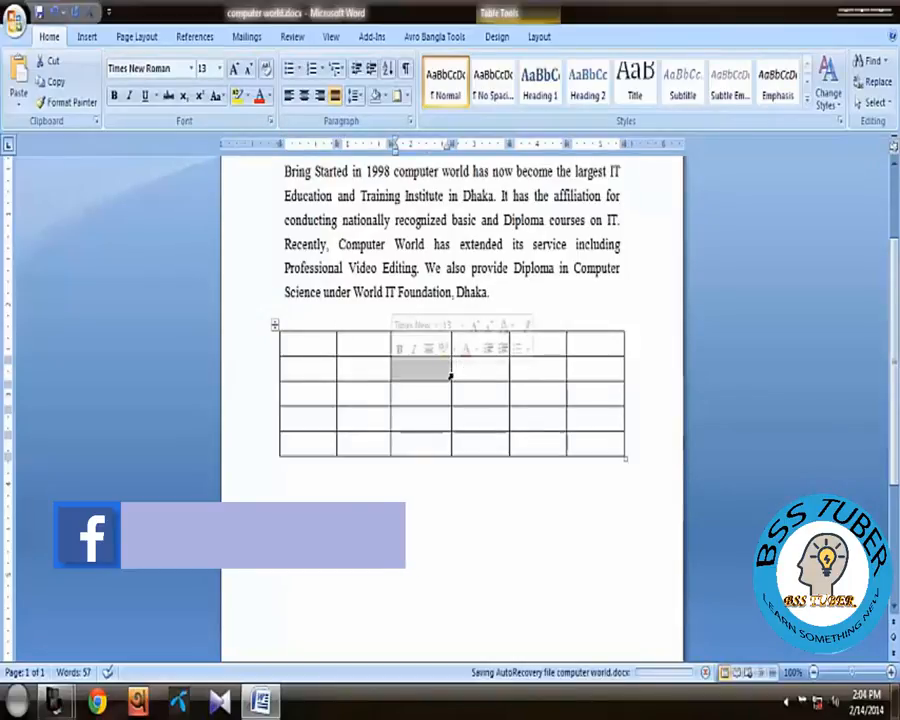
left_click(453, 376)
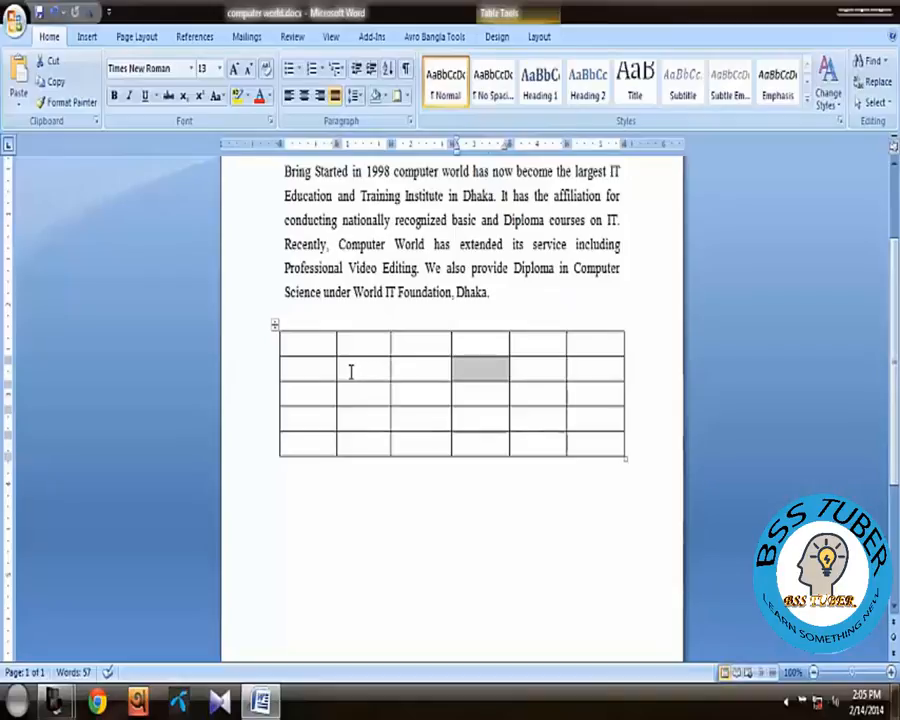
left_click(304, 367)
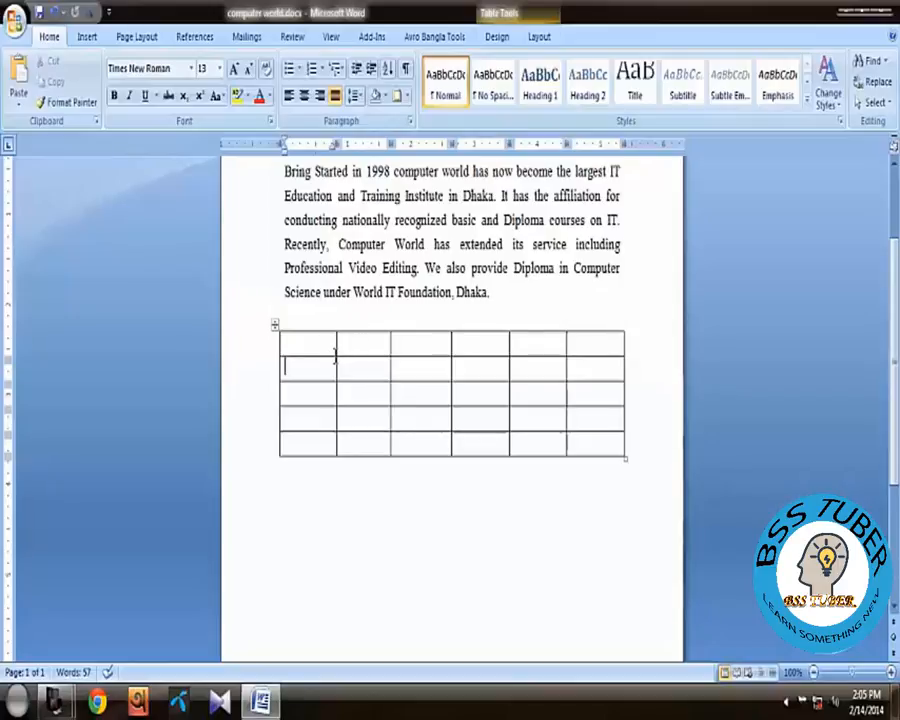
Select all rows of the table at once and clear the selection by placing the cursor in the second row
scroll(360, 350, "down", 1)
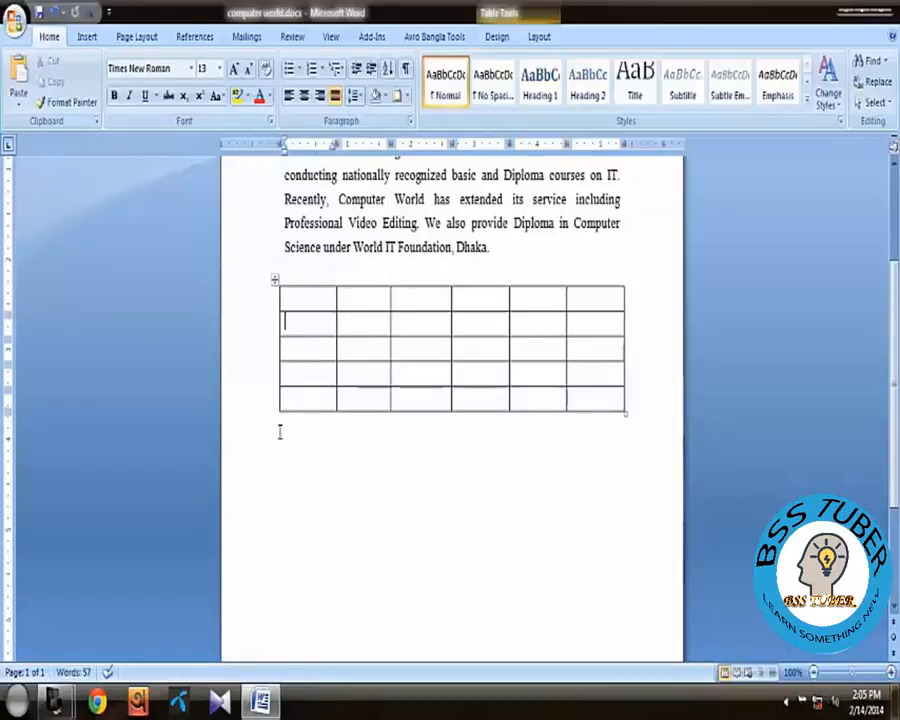
left_click_drag(267, 438, 275, 311)
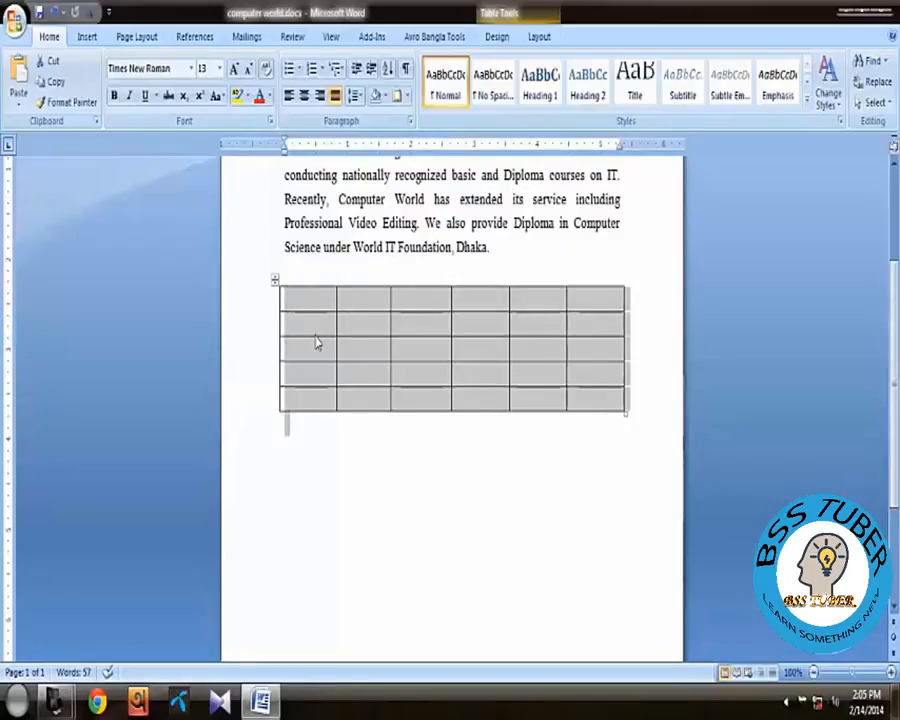
left_click(316, 328)
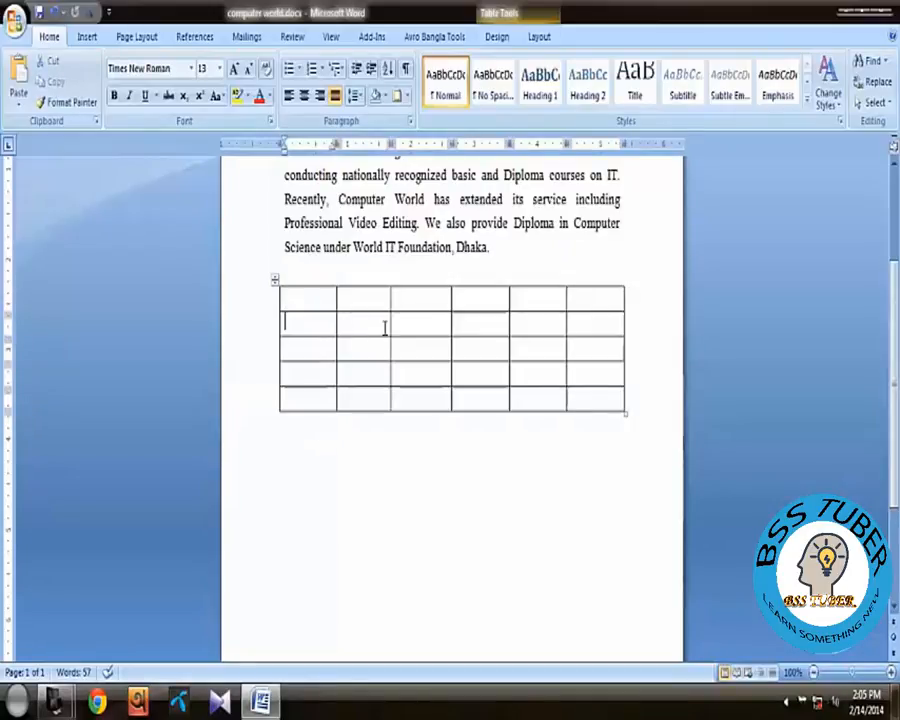
Select the table's second to fifth rows, one whole row at a time
left_click(265, 328)
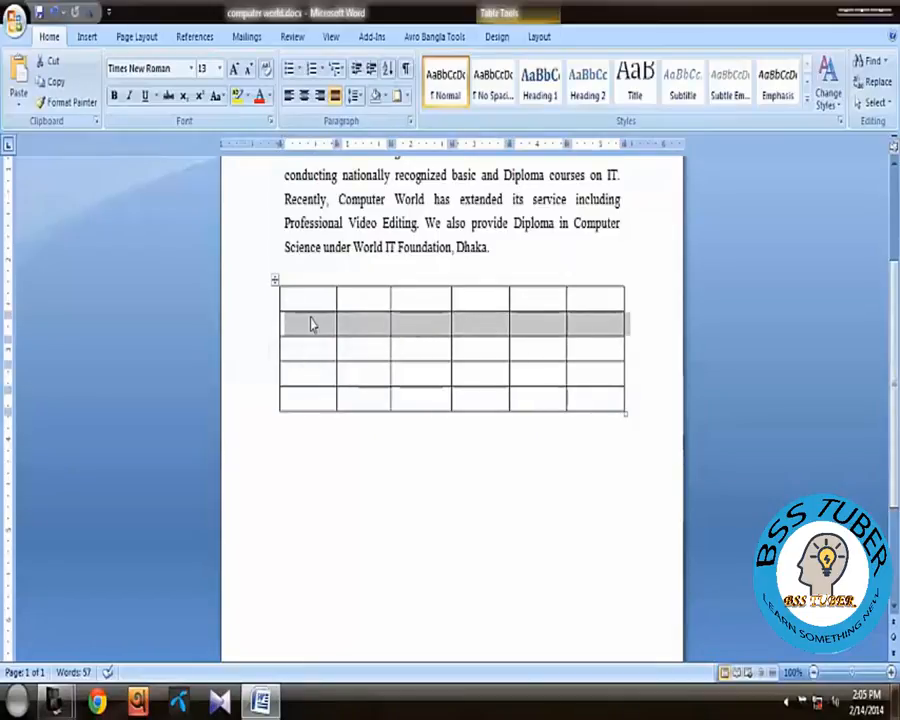
left_click(255, 355)
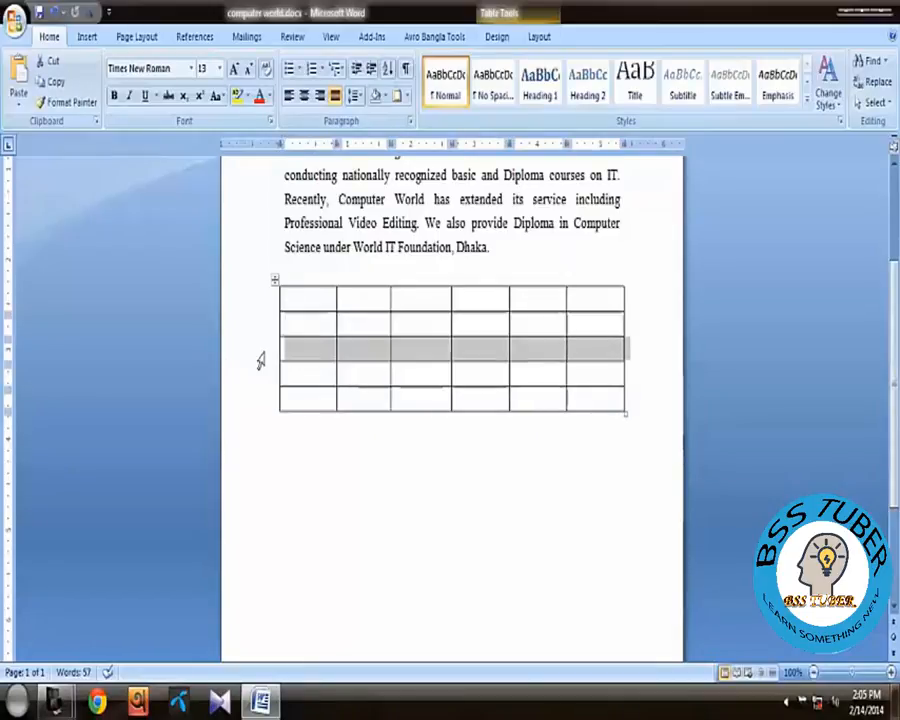
left_click(264, 386)
left_click(262, 398)
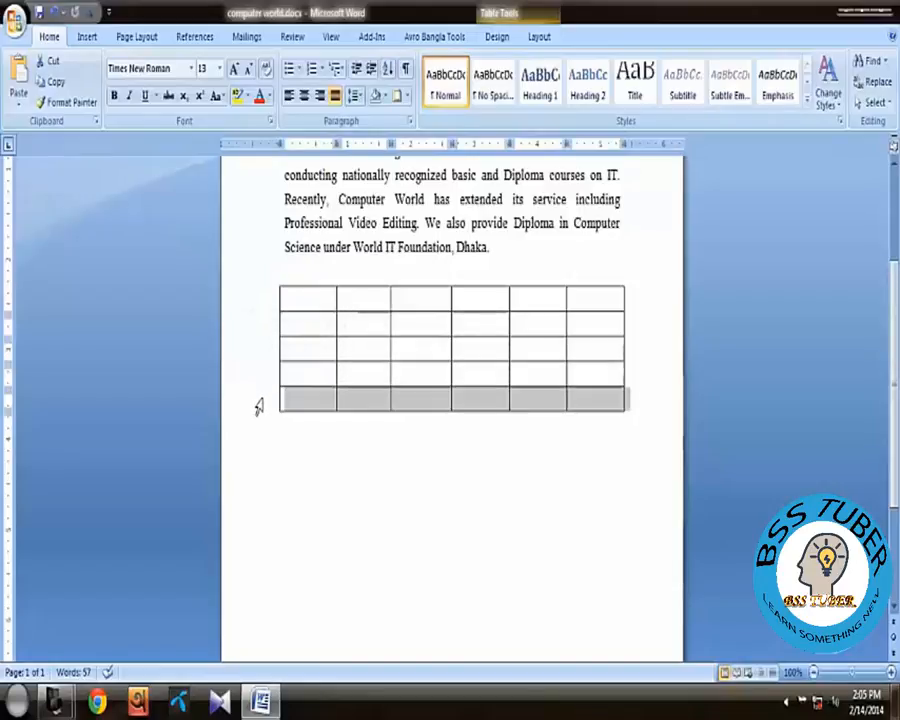
Select each of the table's six columns in turn, followed by single cells in its second and third rows
left_click(308, 280)
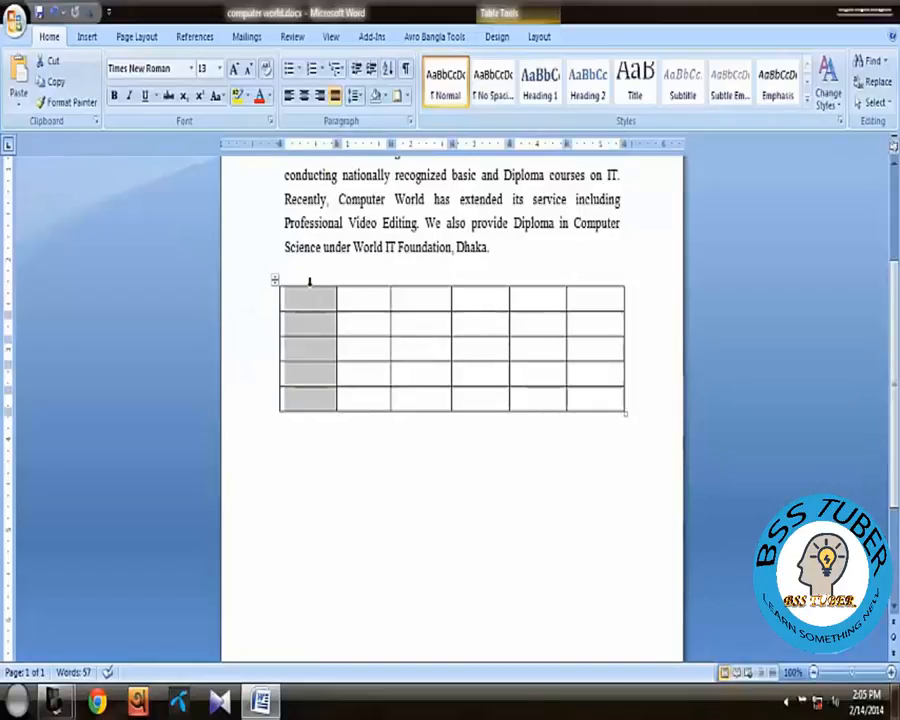
left_click(358, 282)
left_click(416, 281)
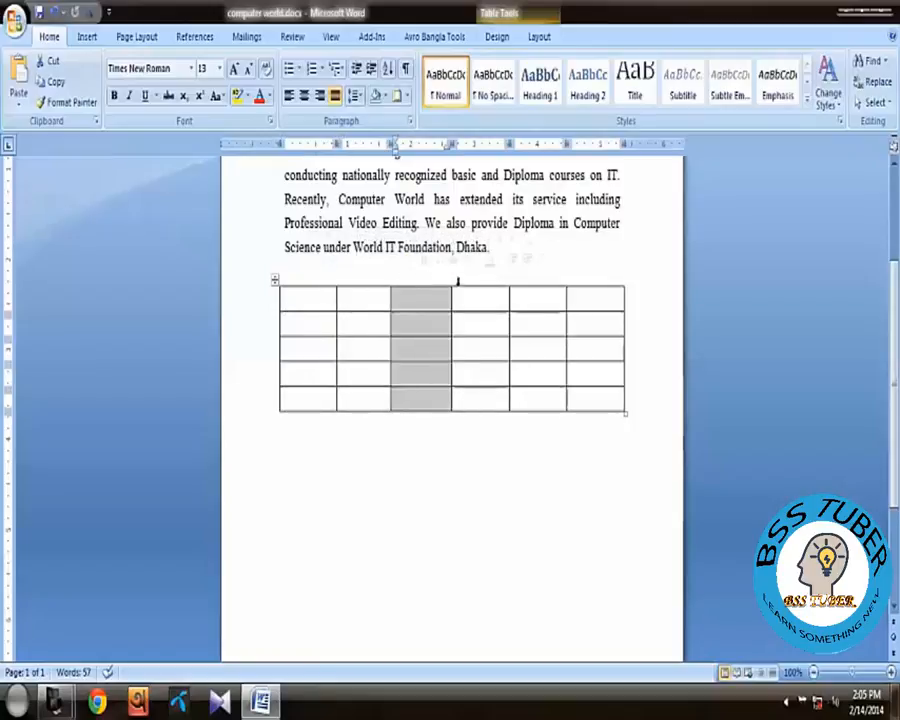
left_click(470, 281)
left_click(540, 281)
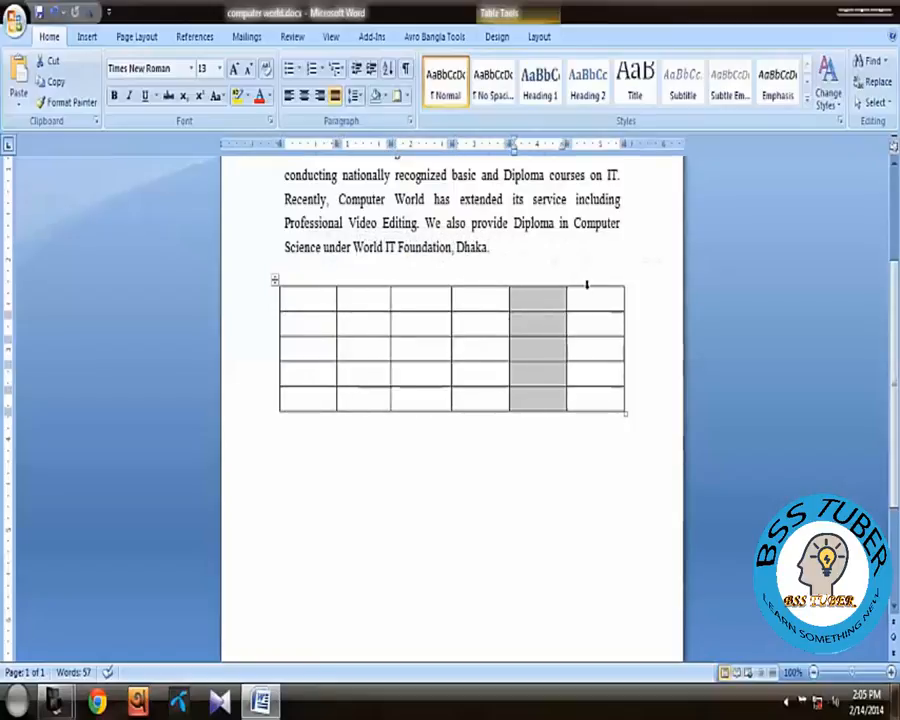
left_click(590, 282)
left_click(455, 331)
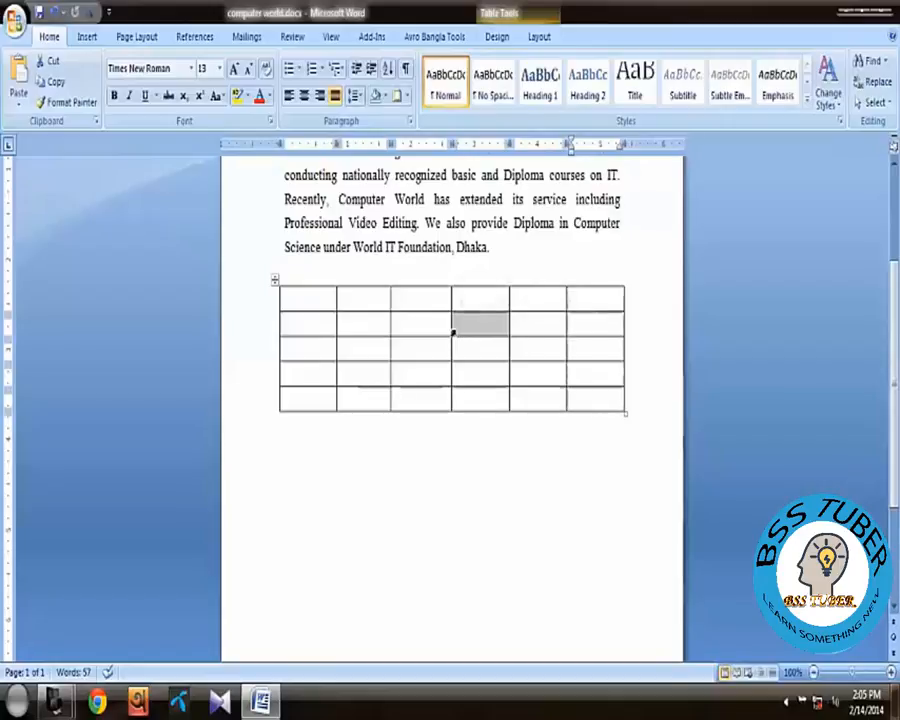
left_click(396, 355)
Delete the whole empty six-column table below the paragraph
left_click(343, 516)
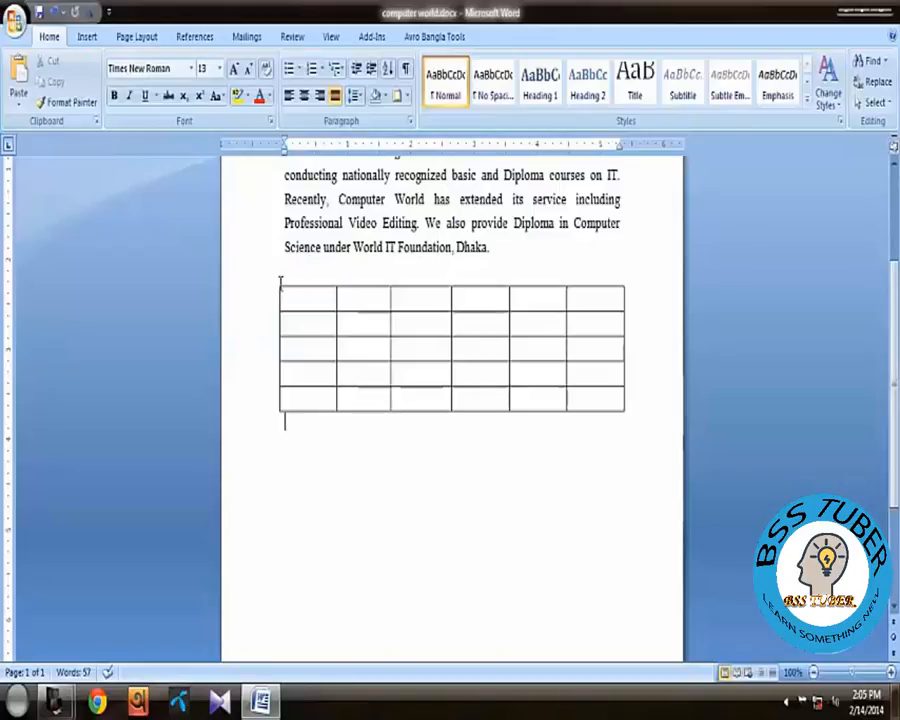
left_click_drag(255, 508, 229, 290)
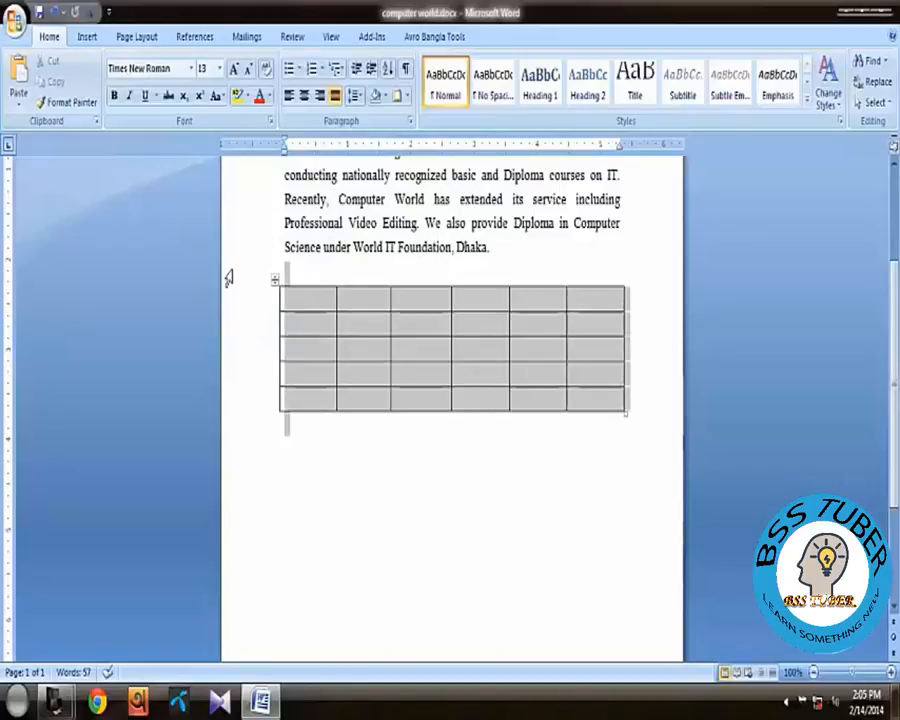
key("Delete")
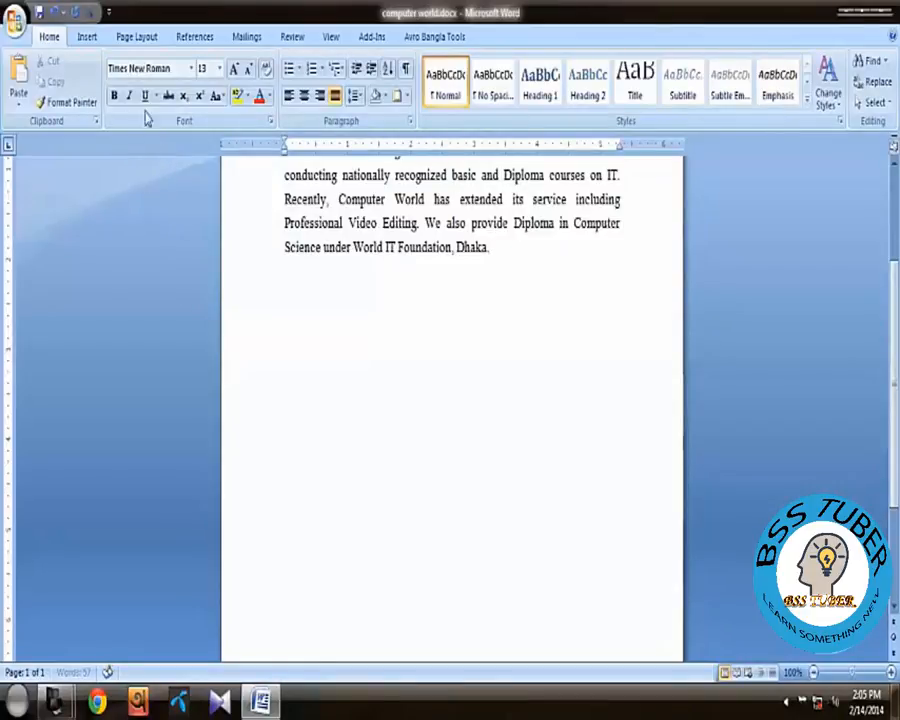
Insert a table with four columns and four rows below the paragraph
left_click(89, 37)
left_click(110, 96)
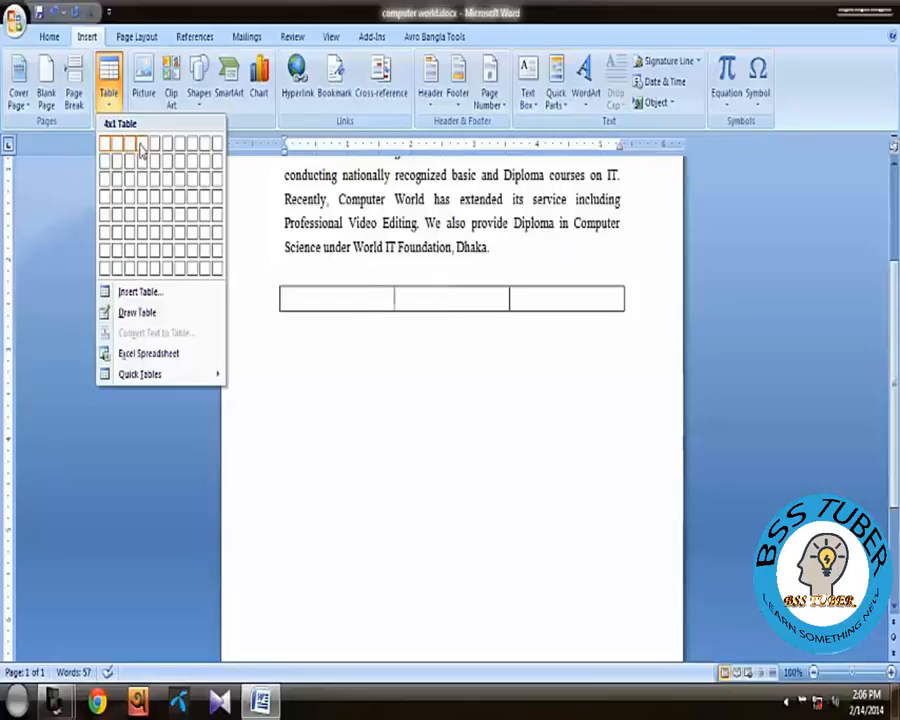
left_click(145, 203)
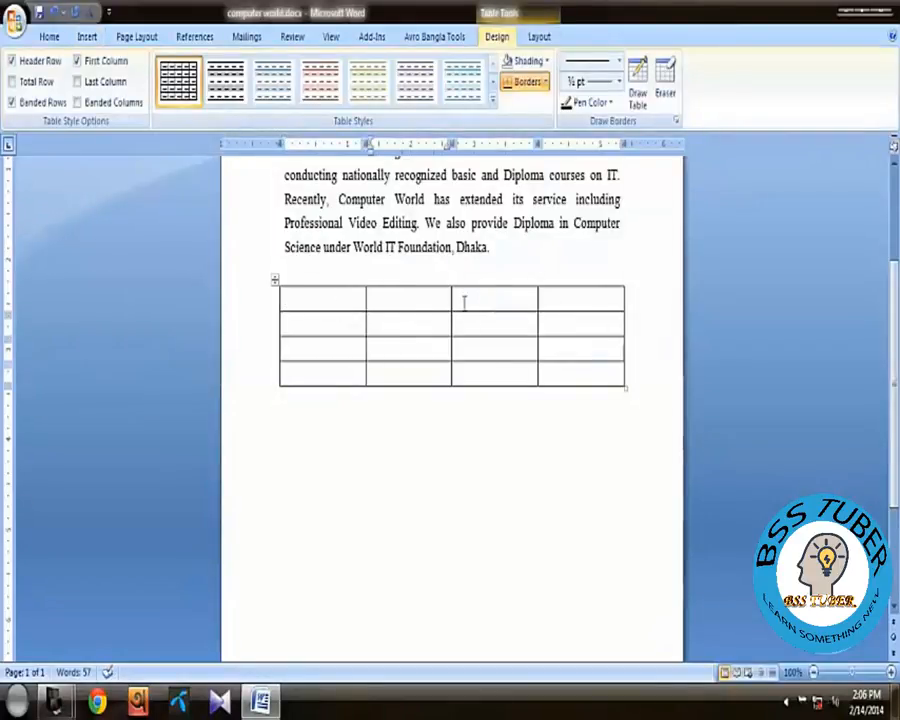
Fill the new table's first row with the headings Name, Roll, Subject and Result
left_click(338, 296)
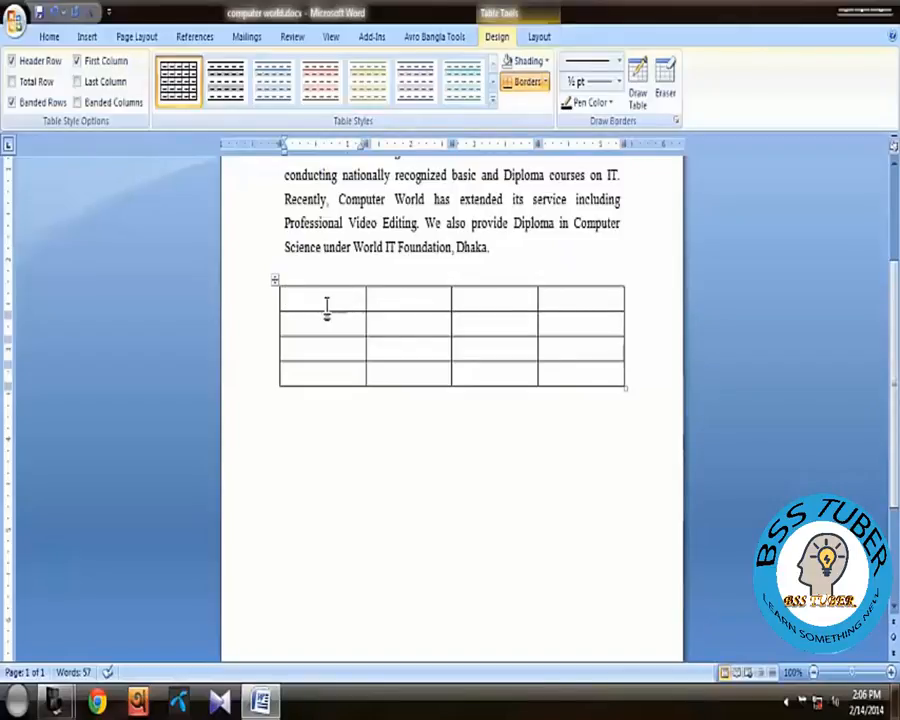
left_click(380, 264)
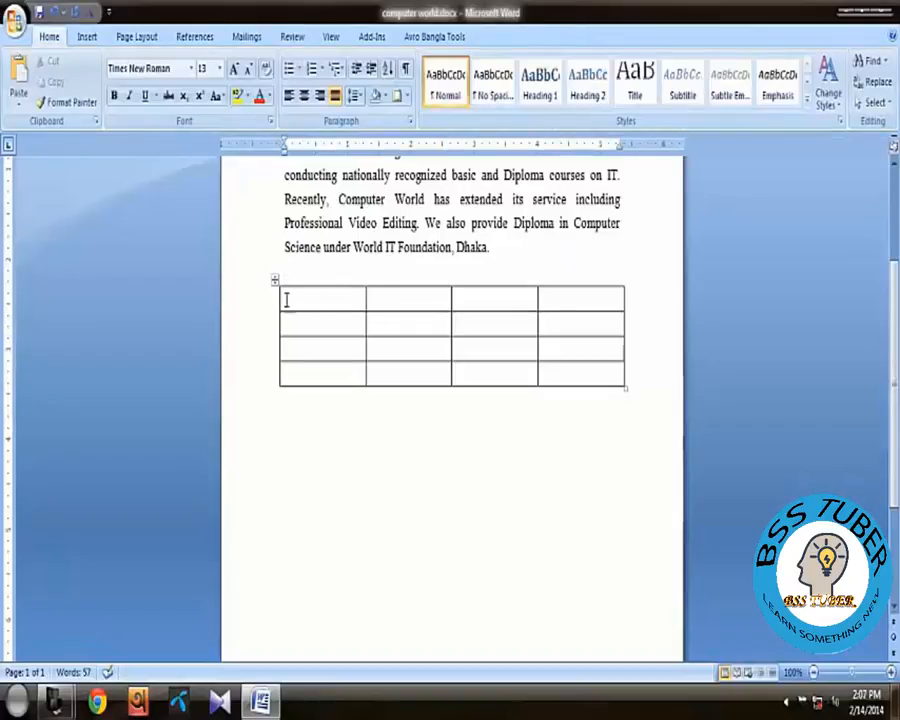
left_click(322, 303)
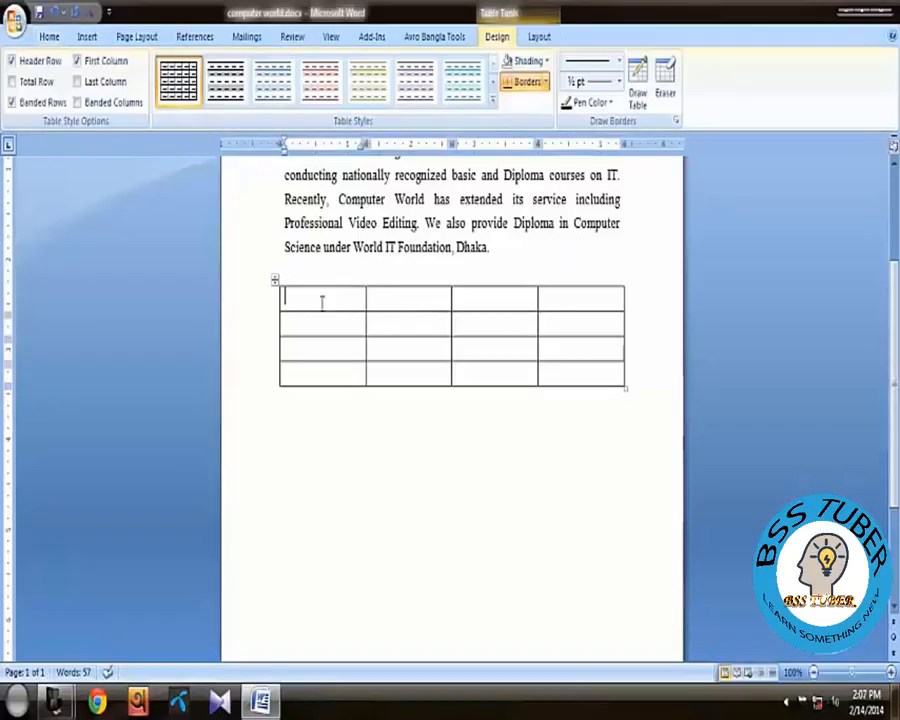
type("N")
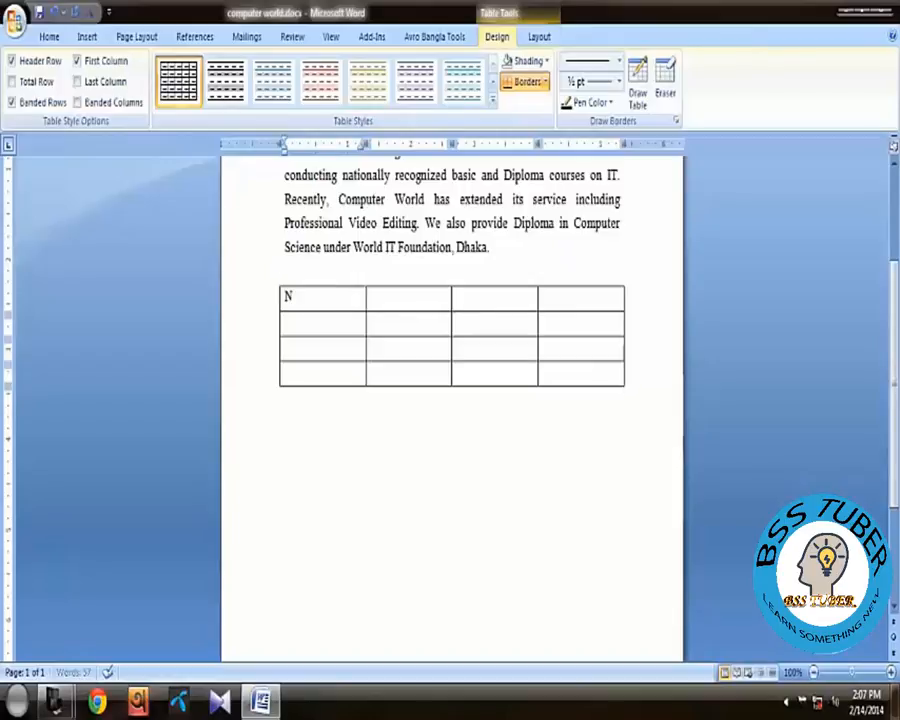
type("ame")
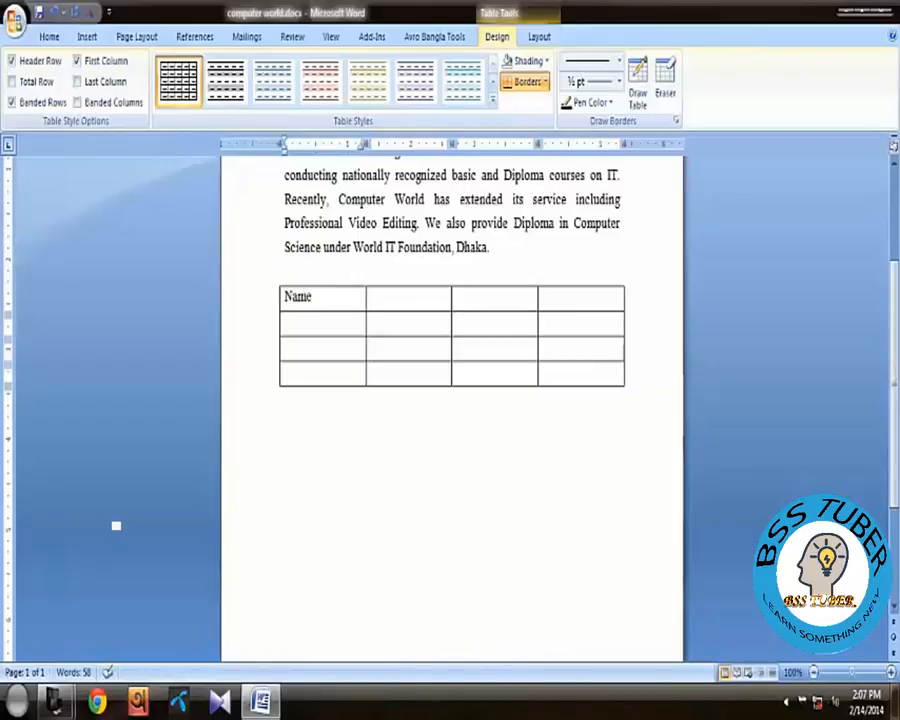
key("Tab")
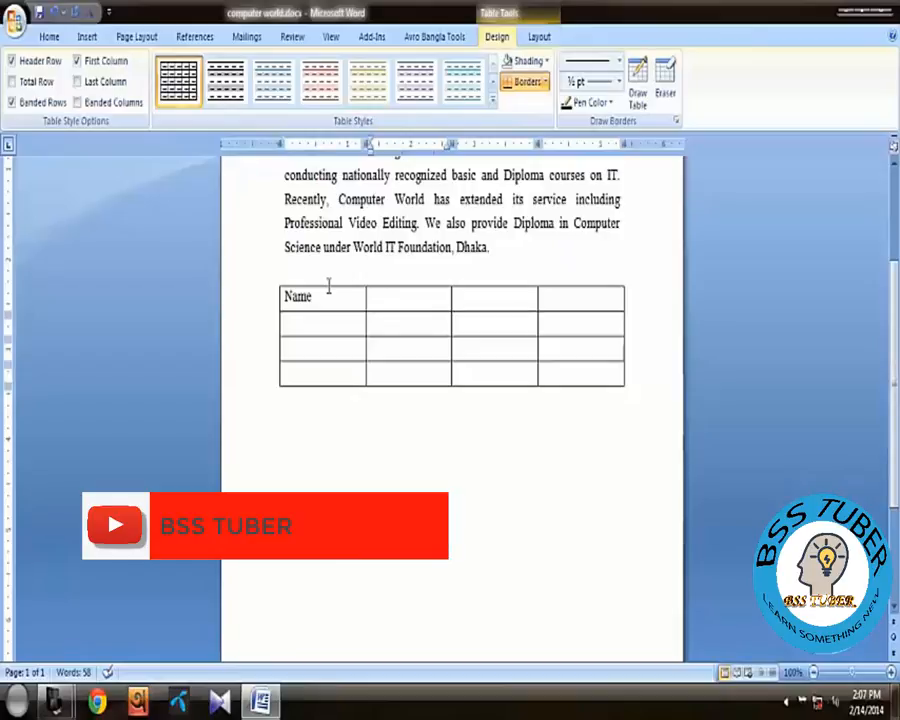
type("Roll")
key("Tab")
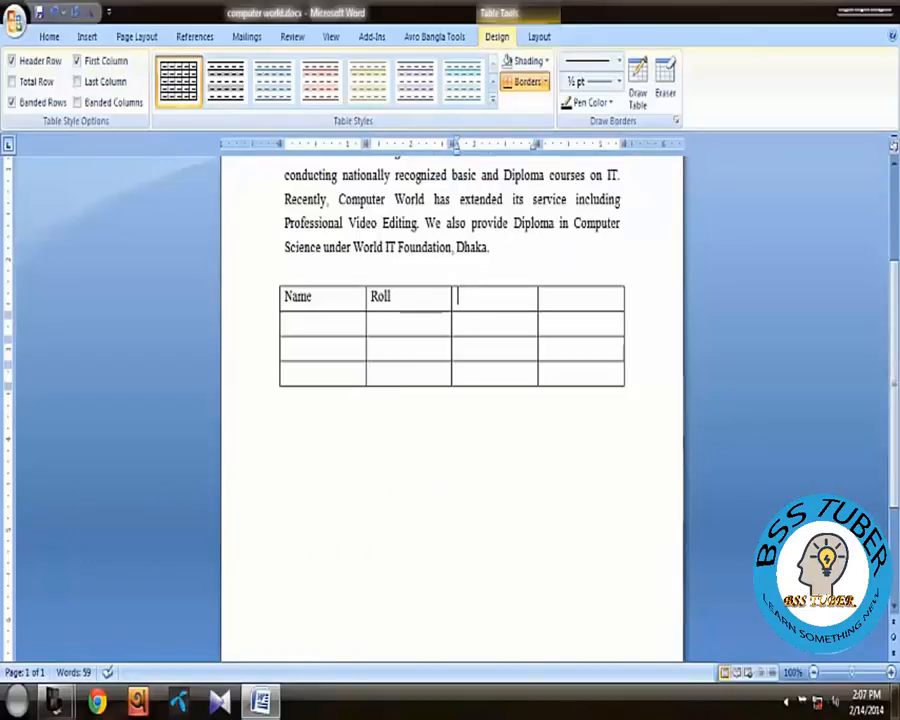
type("Subjec")
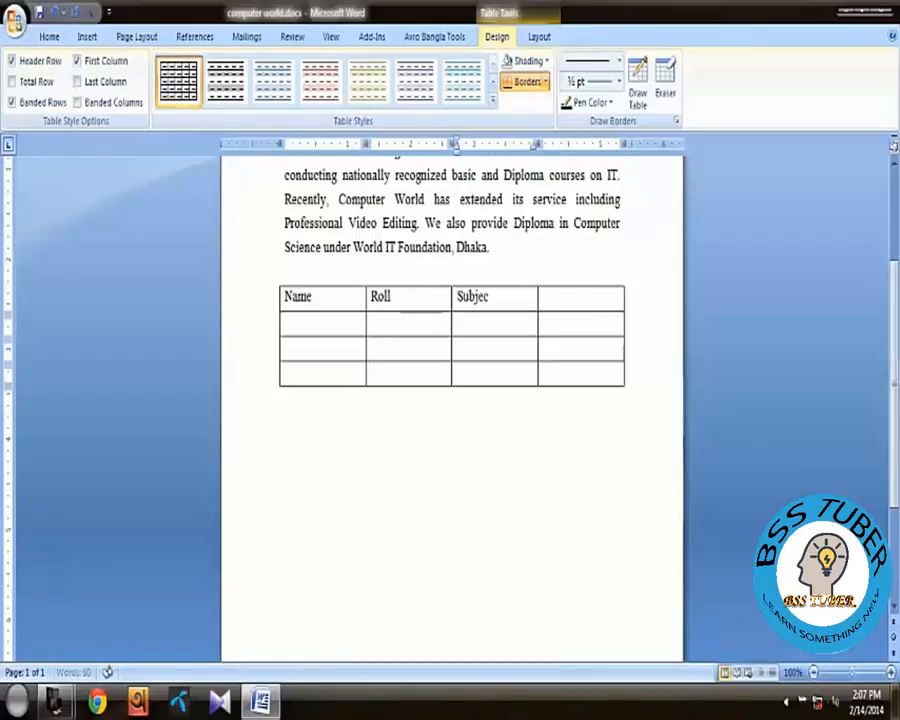
type("t")
key("Tab")
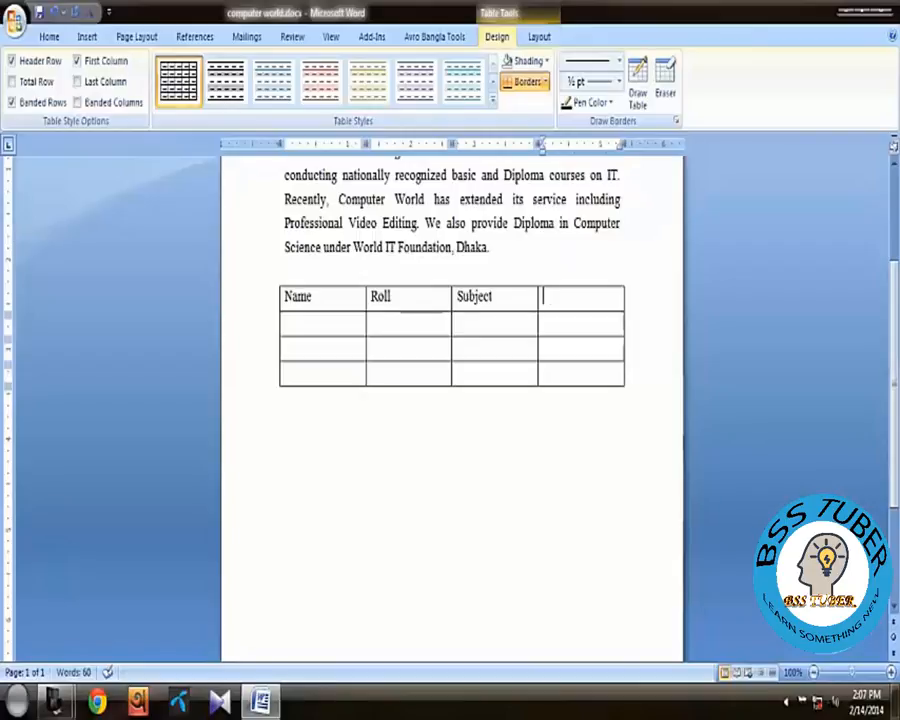
type("Result")
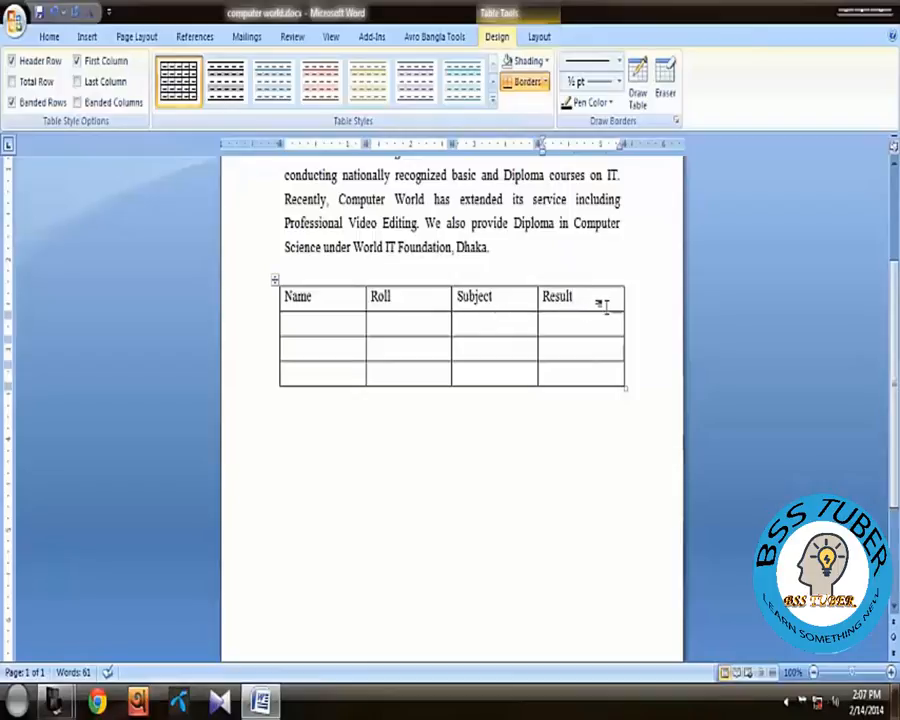
Advance cell by cell through the empty rows and past the table's last cell to add two more rows
key("Tab")
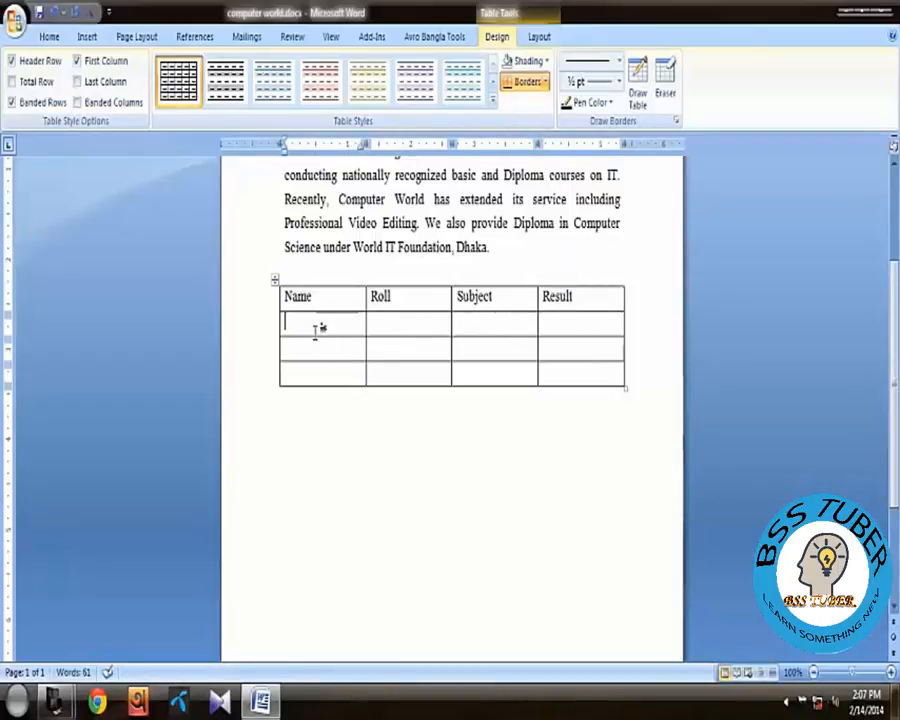
key("Tab")
key("Tab")
key("Tab")
key("Tab")
key("Tab")
key("Tab")
key("Tab")
key("Tab")
key("Tab")
key("Tab")
key("Tab")
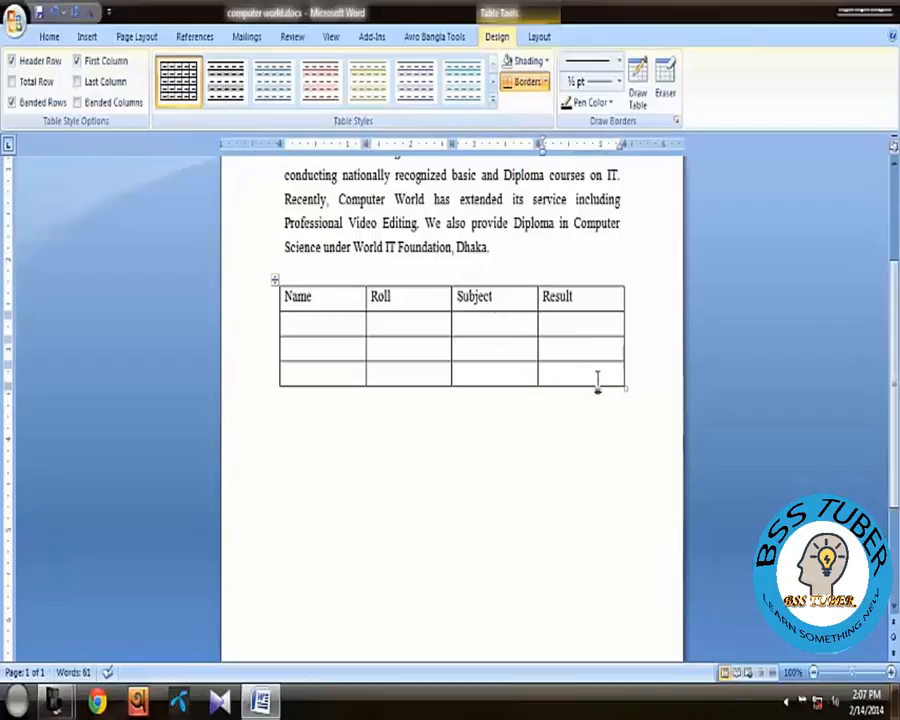
key("Tab")
key("Tab")
key("Tab")
key("Tab")
key("Tab")
key("Tab")
key("Tab")
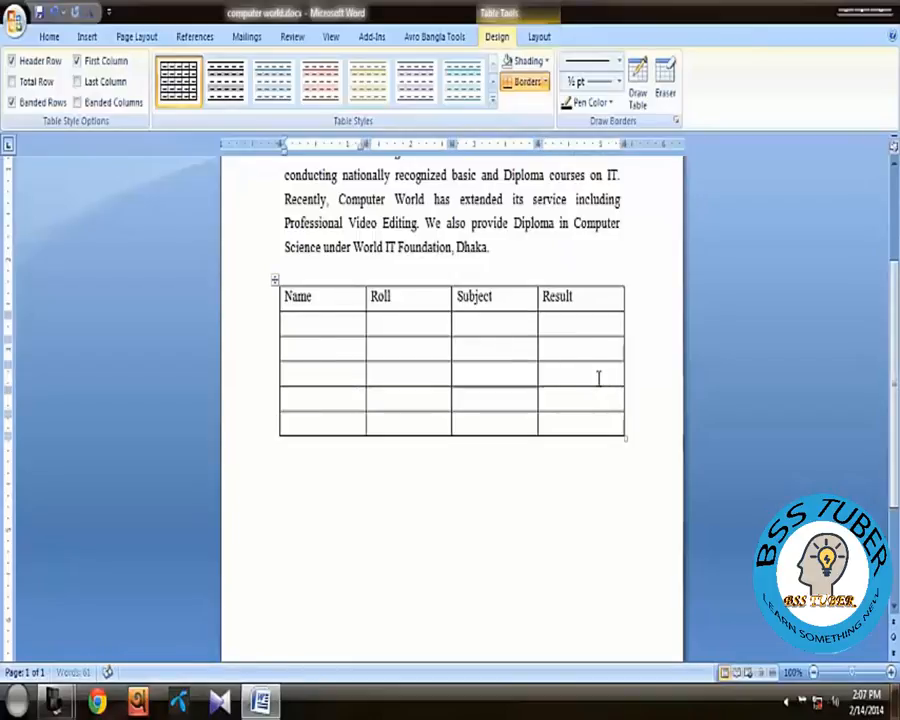
Continue advancing cell by cell past the table's last cell to add two more empty rows at its end
key("Tab")
key("Tab")
key("Tab")
key("Tab")
key("Tab")
key("Tab")
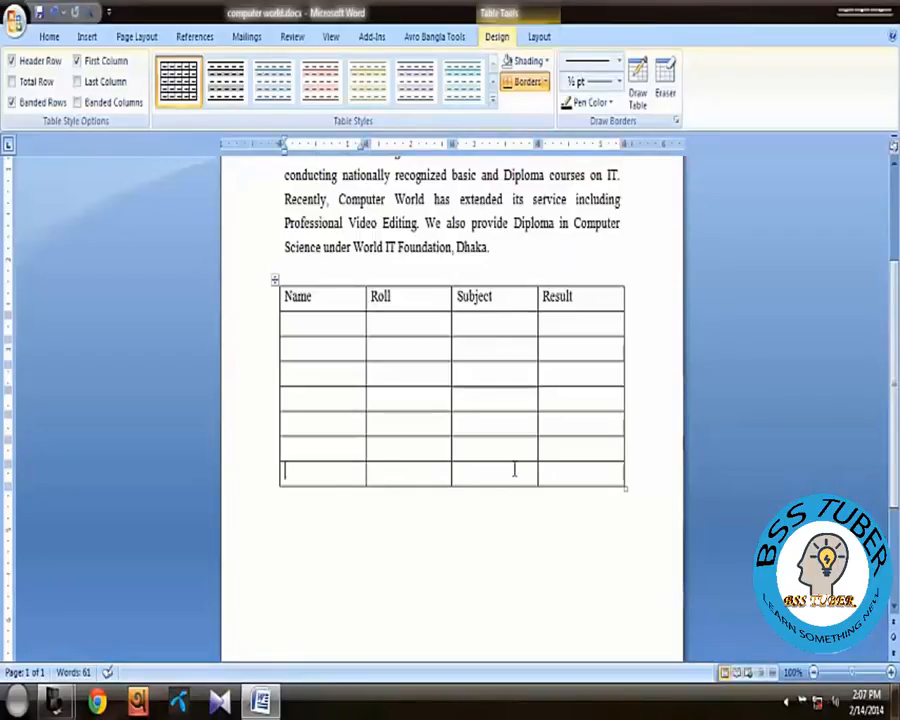
key("Tab")
key("Tab")
key("Tab")
Delete the last four empty rows of the table, leaving the heading row and three empty rows
left_click_drag(269, 402, 276, 490)
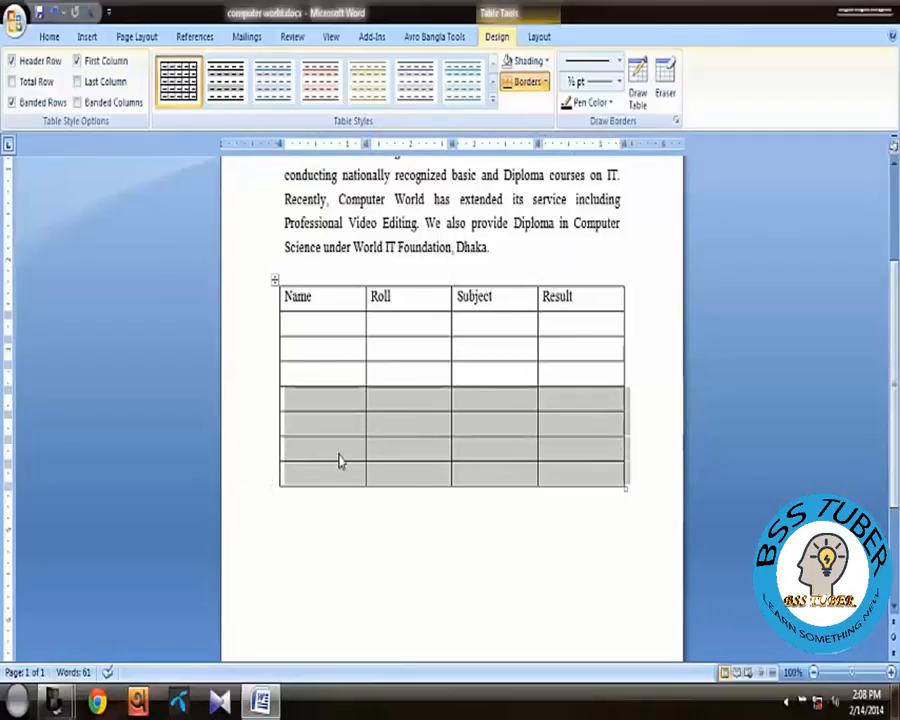
left_click(264, 405)
left_click_drag(264, 405, 256, 476)
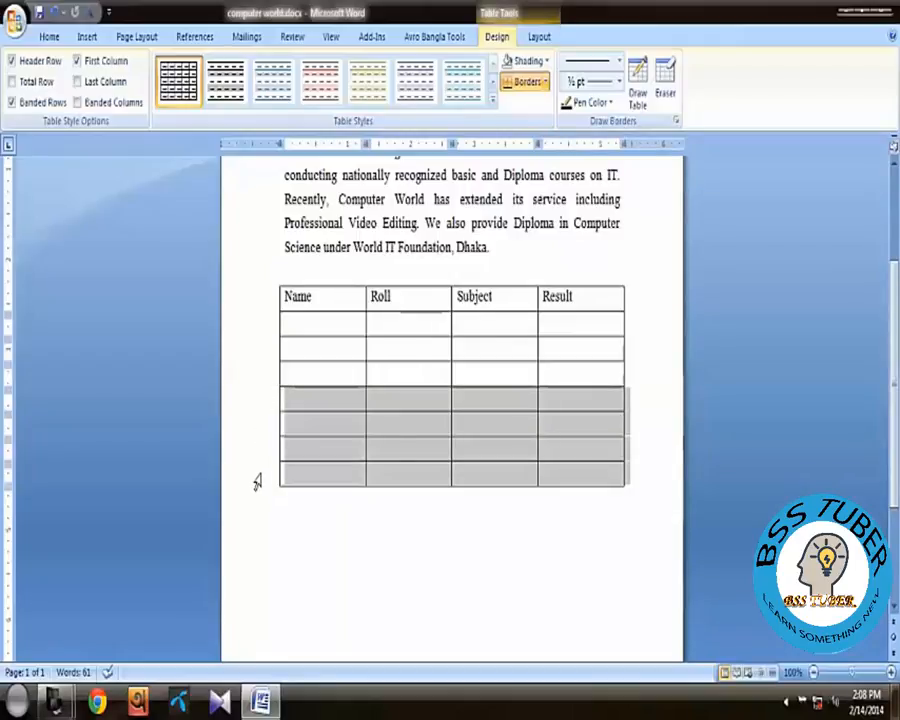
right_click(472, 402)
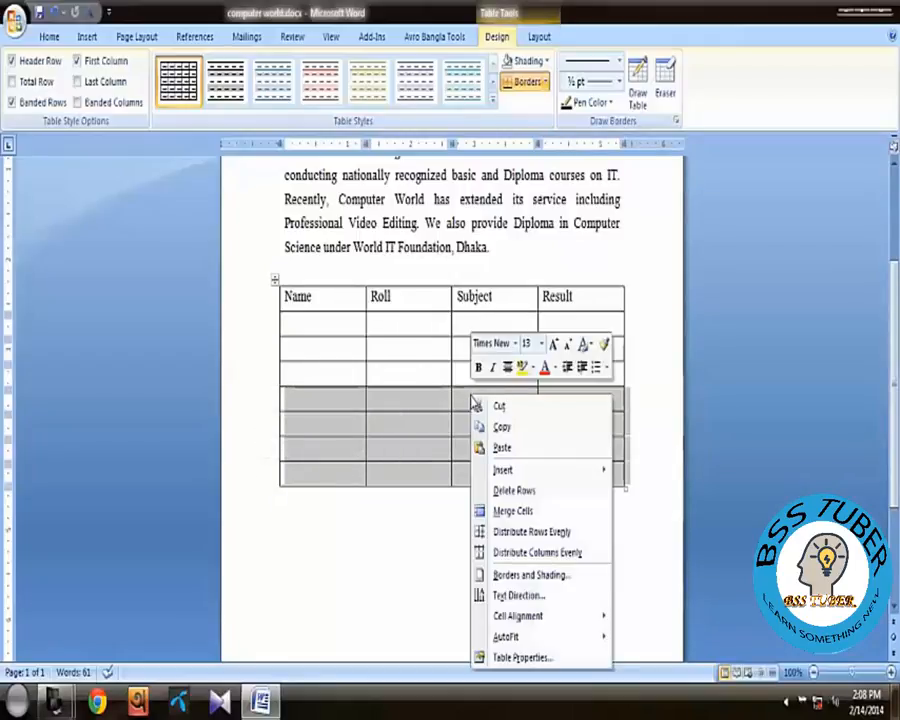
left_click(507, 489)
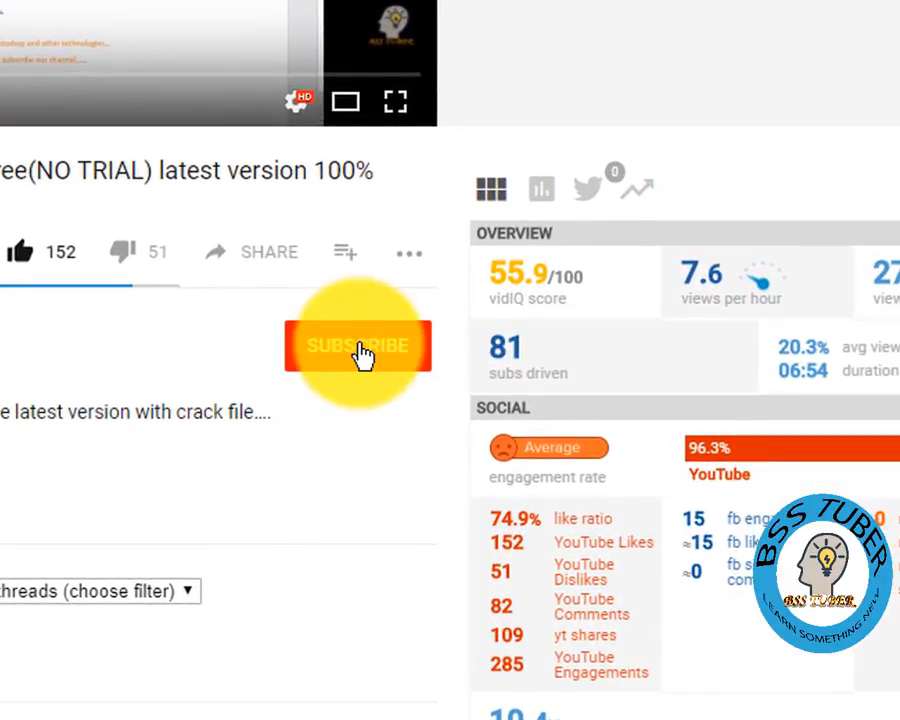
left_click(362, 350)
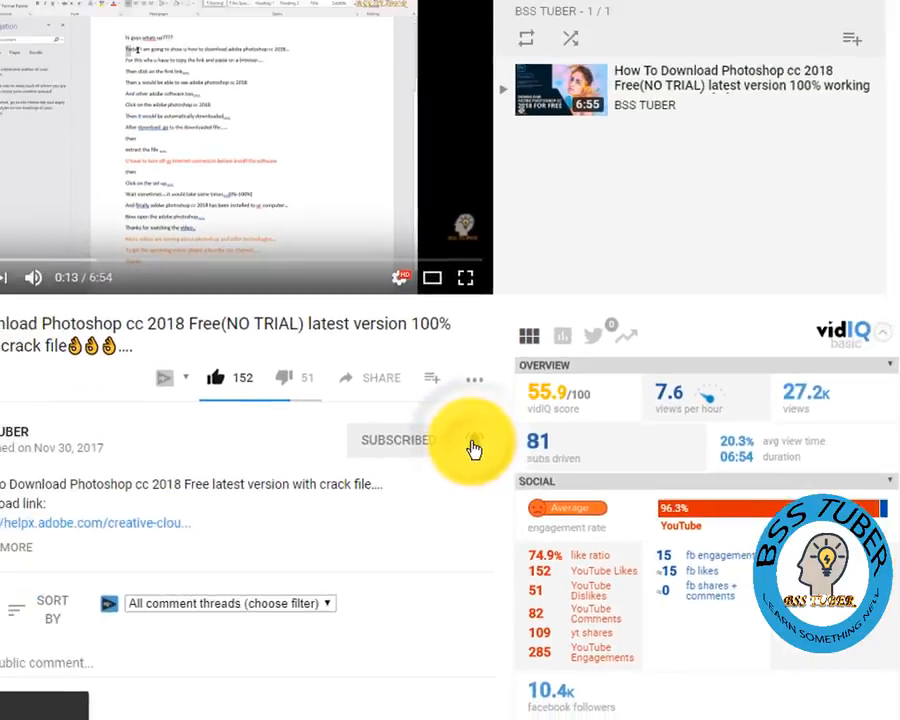
left_click(473, 443)
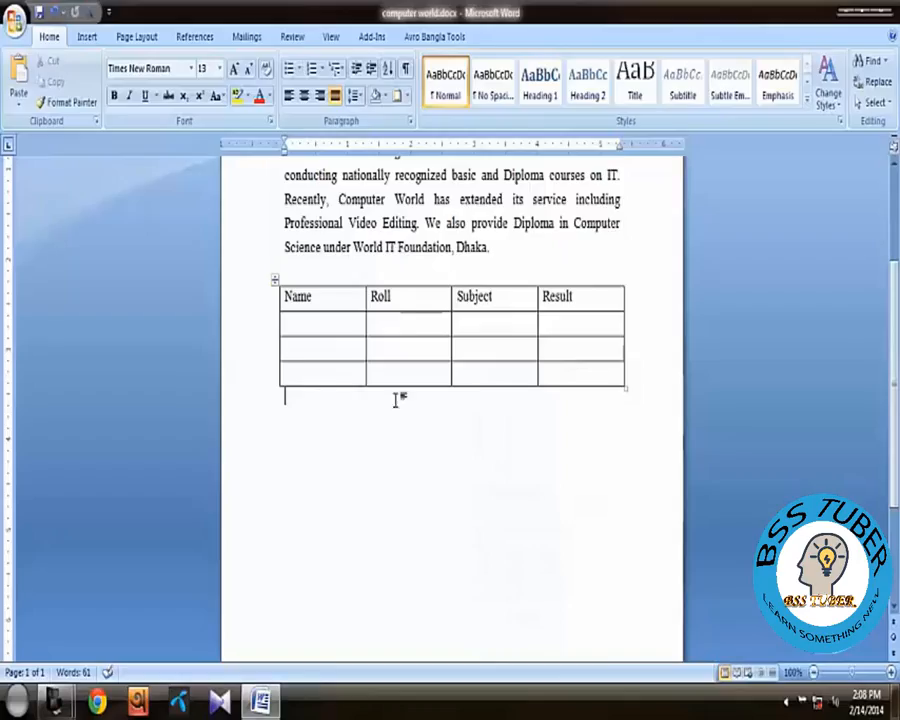
Insert an empty row above the table's third row
left_click(342, 371)
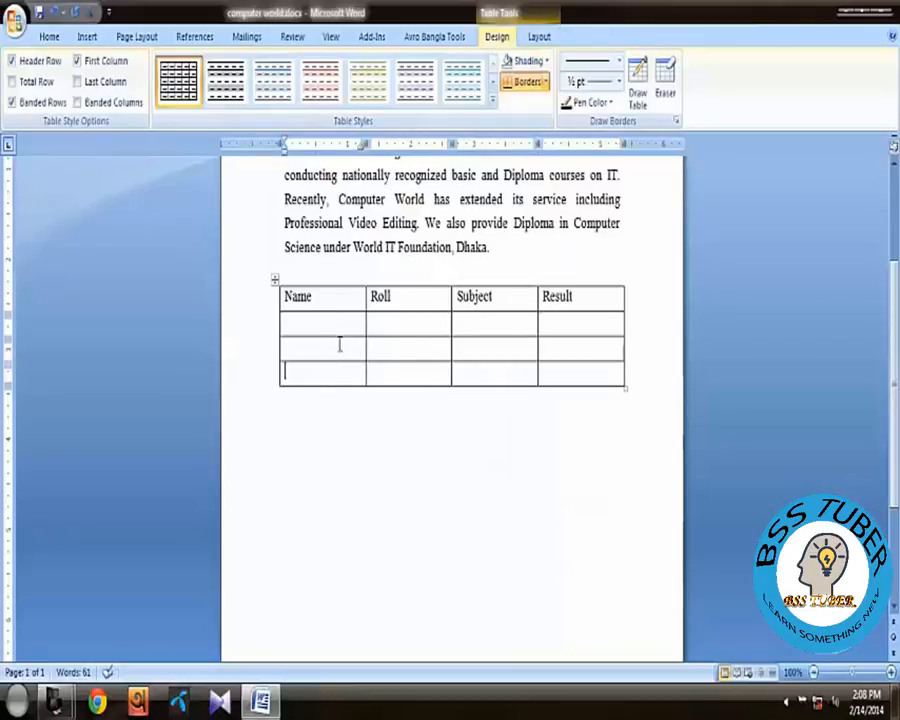
left_click(263, 352)
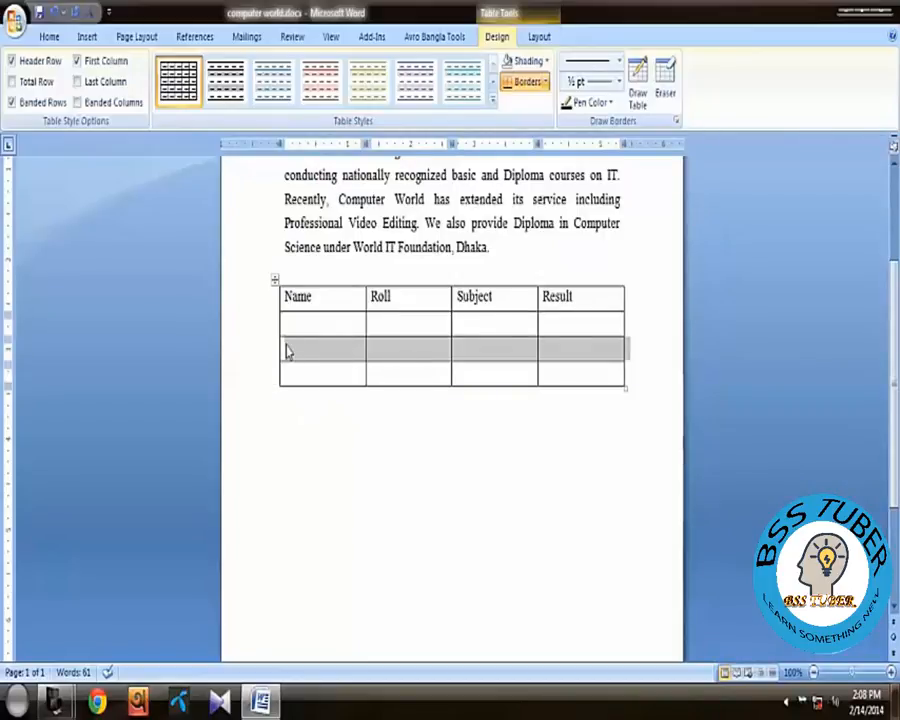
left_click(286, 350)
right_click(298, 346)
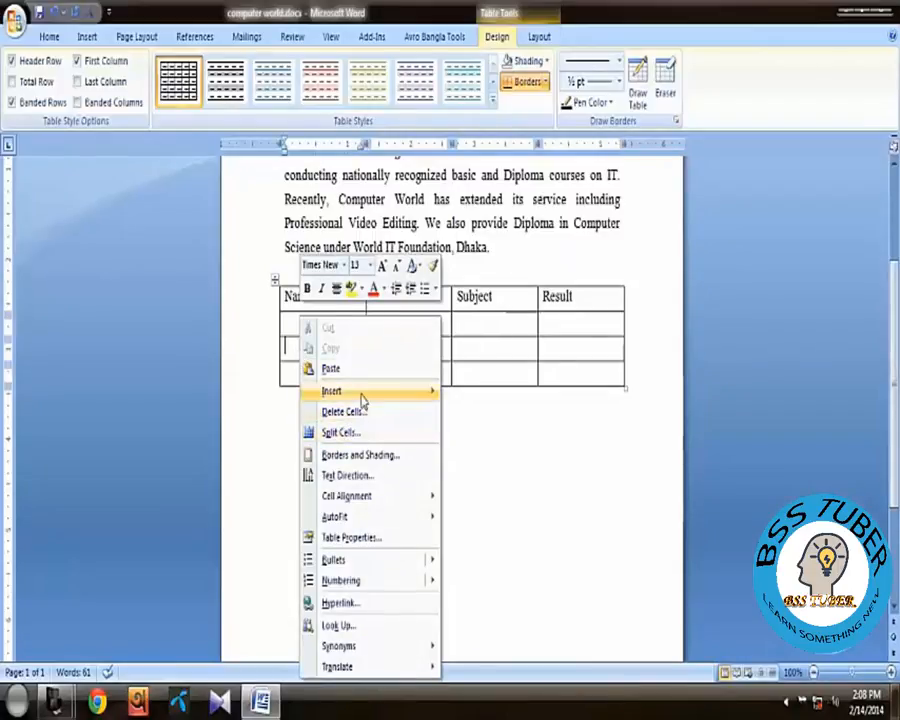
mouse_move(365, 391)
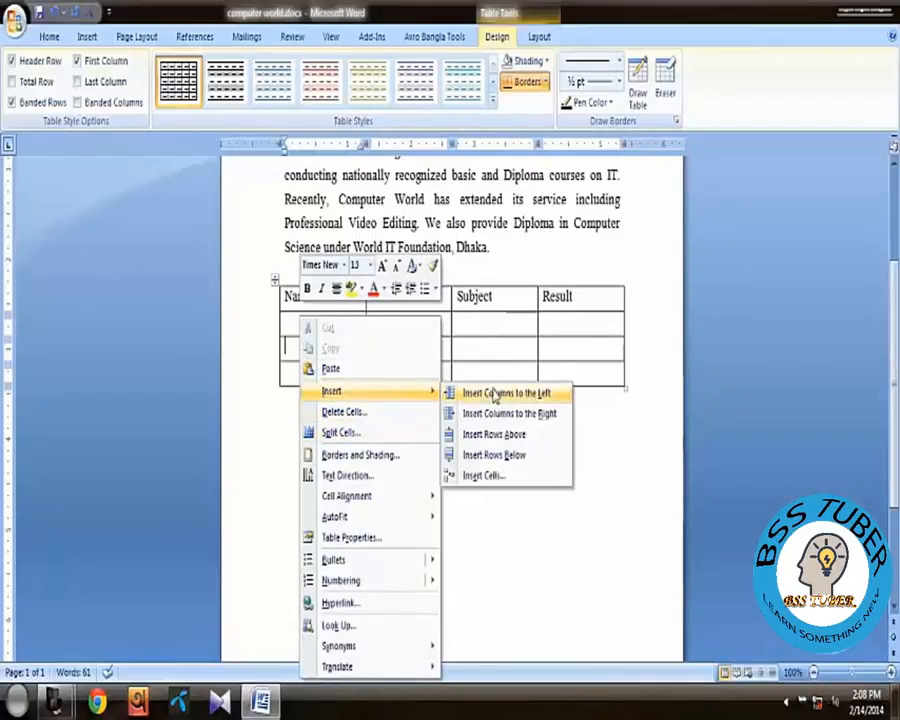
left_click(512, 441)
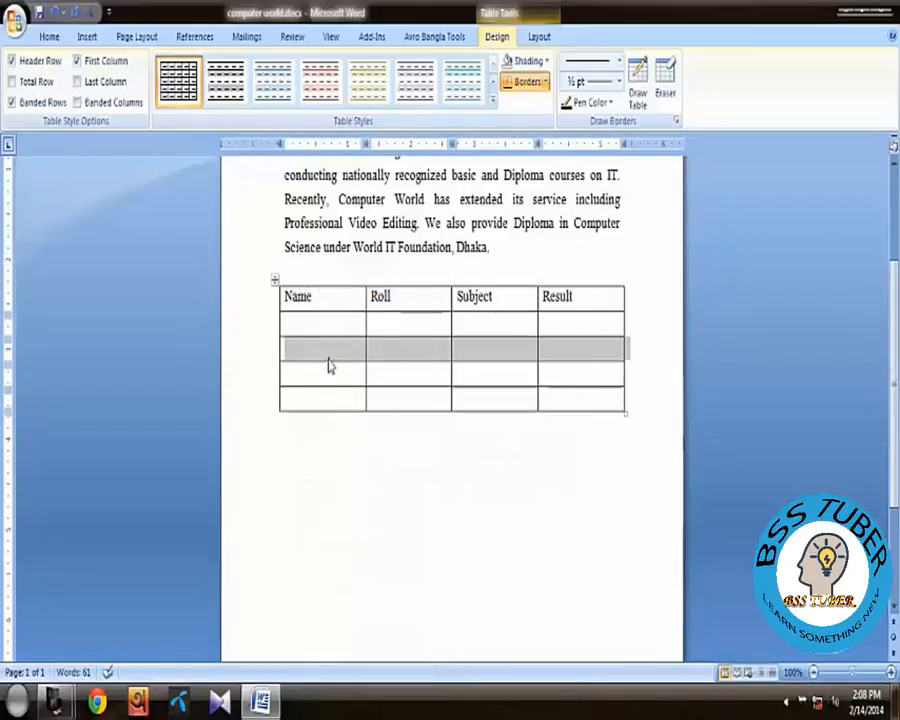
Insert an empty column to the right of the Roll column, and undo the insertion
left_click(379, 345)
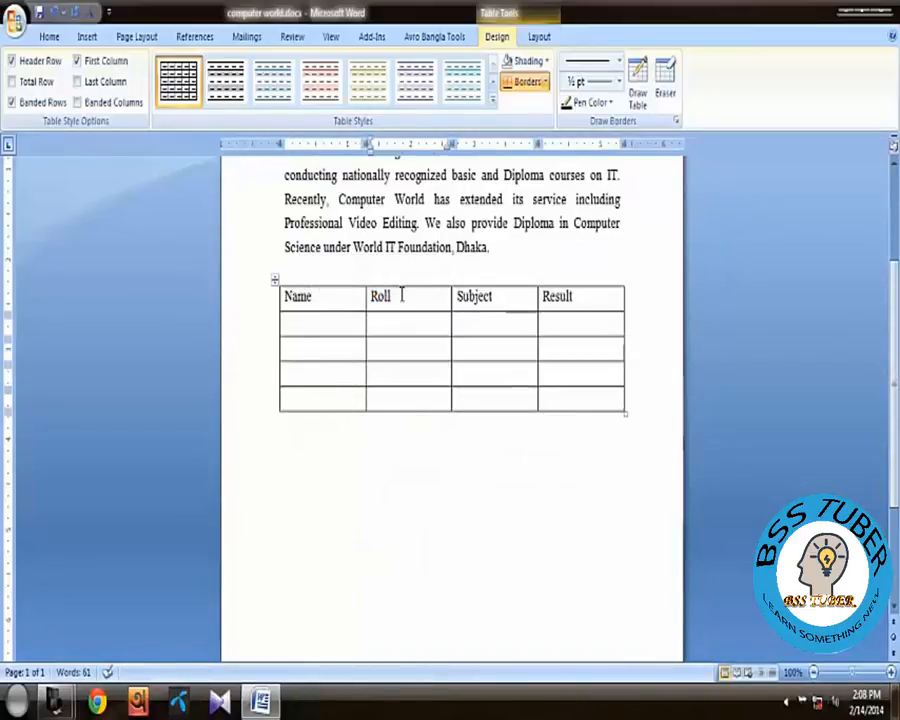
left_click(392, 314)
left_click(398, 285)
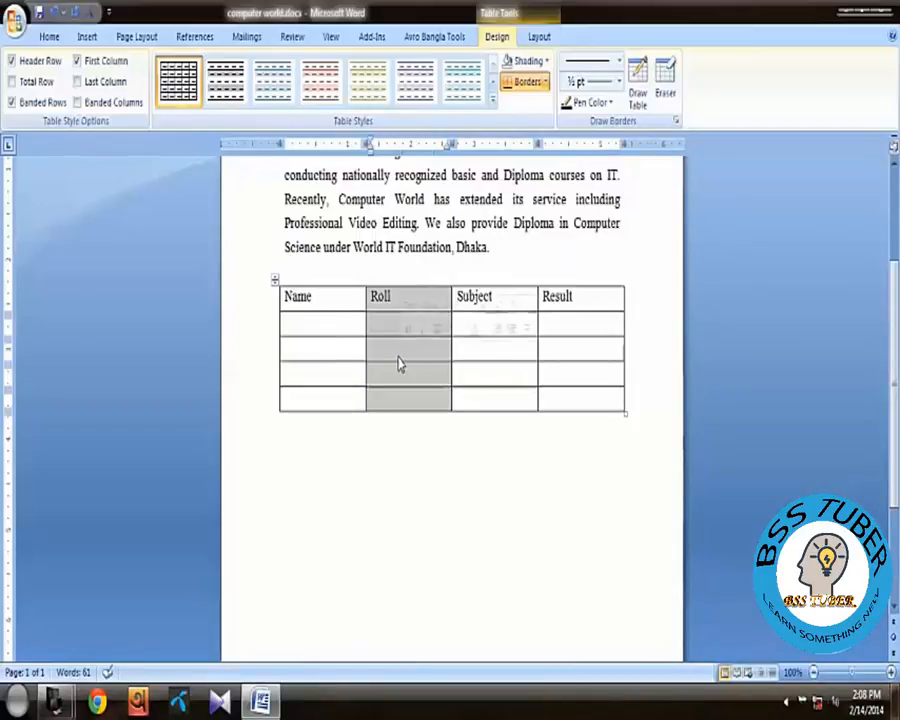
left_click(377, 350)
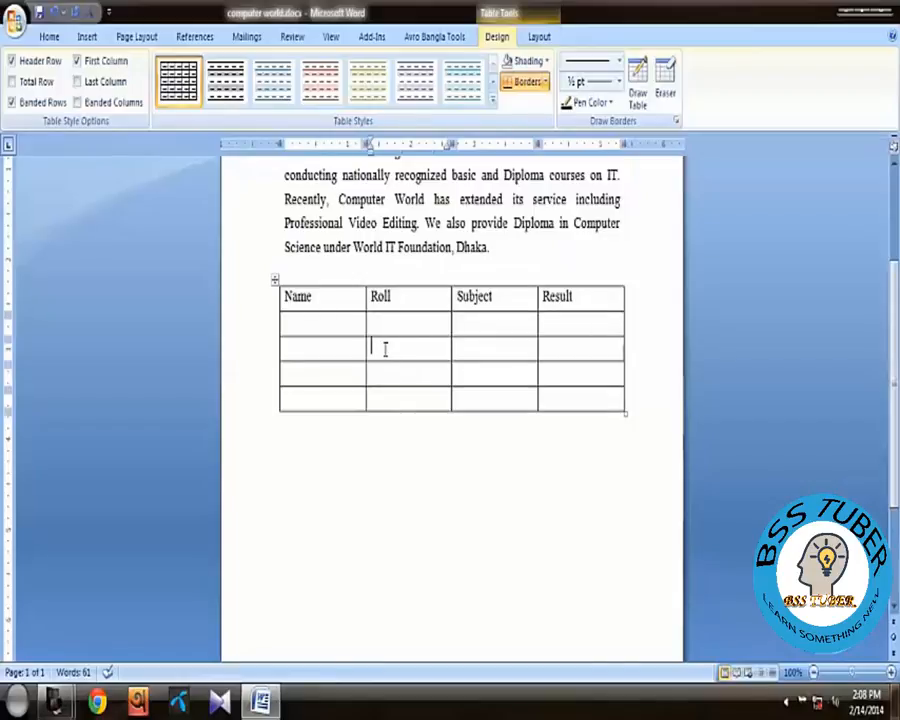
right_click(381, 348)
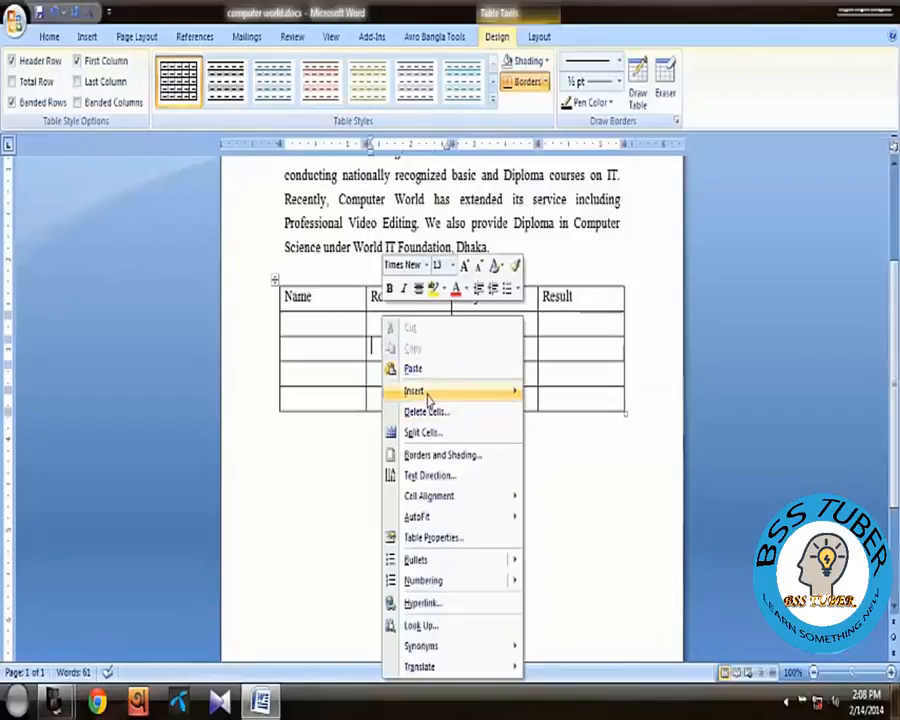
mouse_move(512, 390)
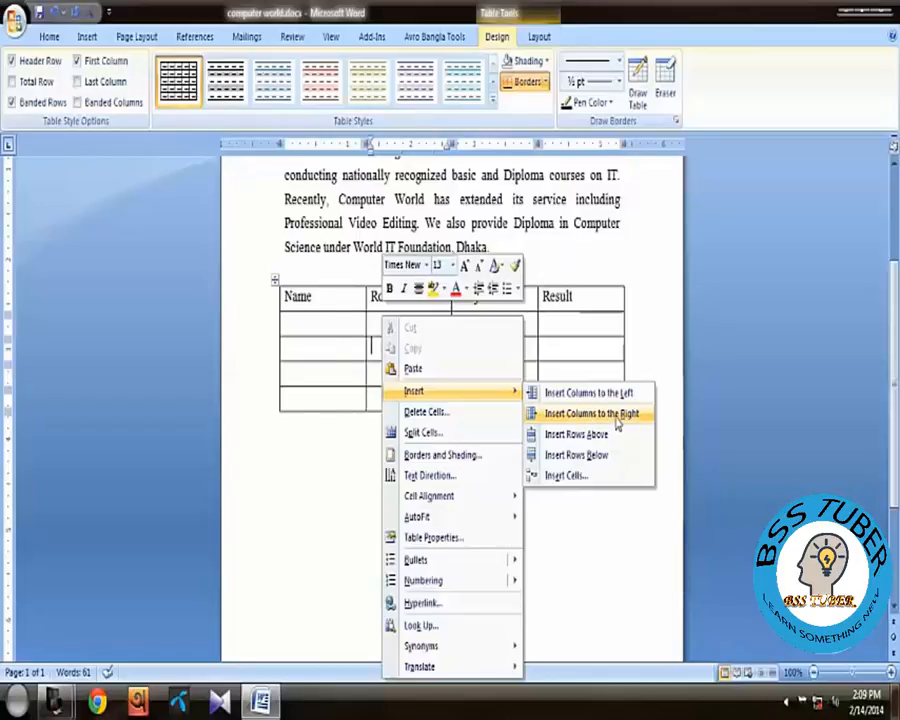
left_click(617, 424)
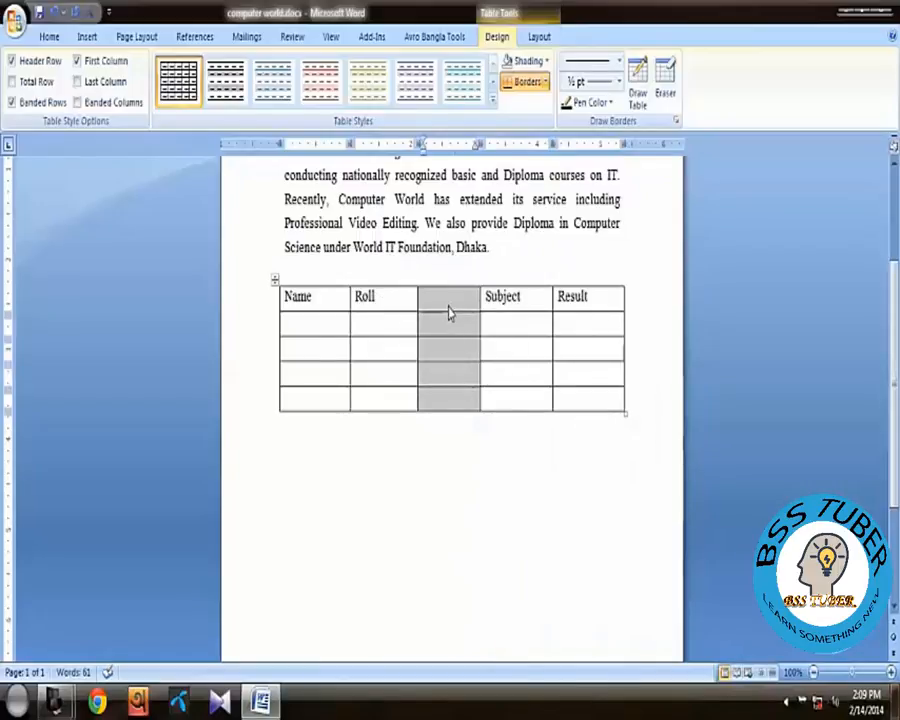
key("ctrl+z")
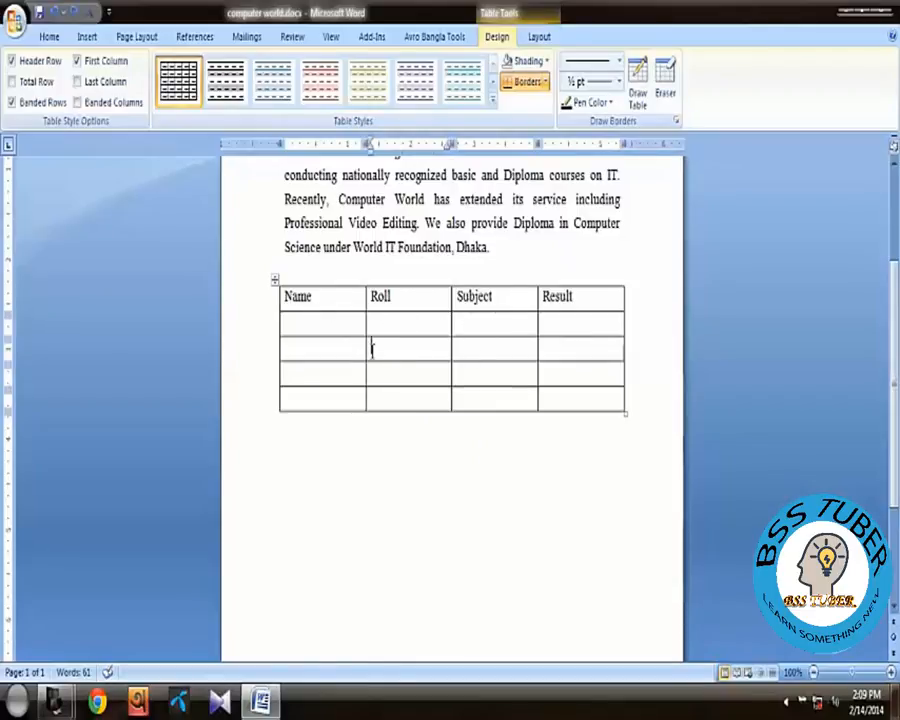
left_click(376, 343)
left_click(413, 249)
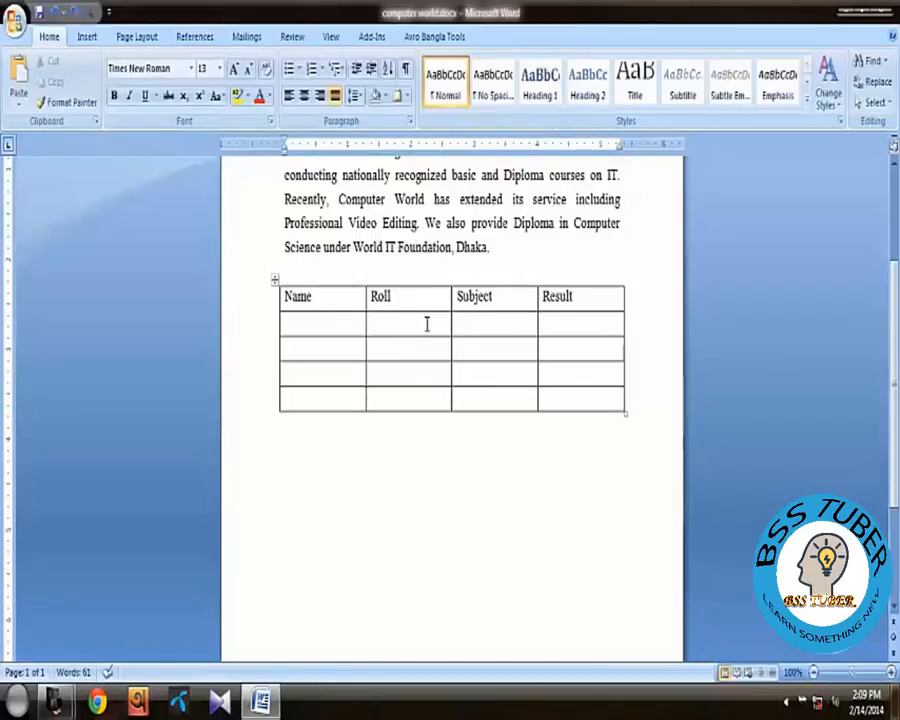
left_click(418, 320)
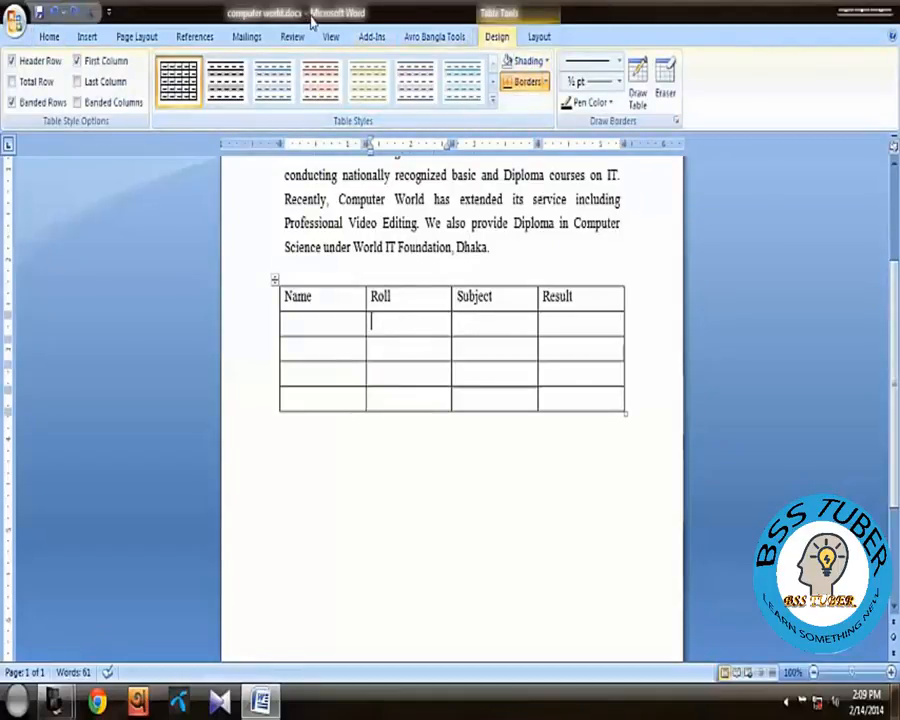
left_click(540, 40)
left_click(496, 40)
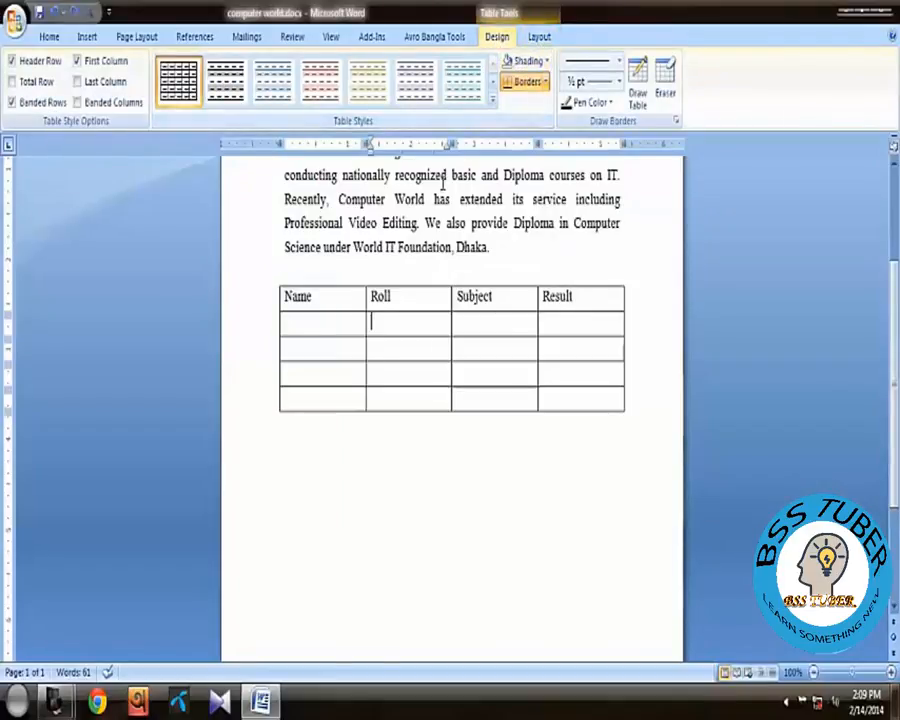
Try inserting an empty column to the left and to the right of the Roll column, undoing each insertion
left_click(400, 320)
left_click(540, 37)
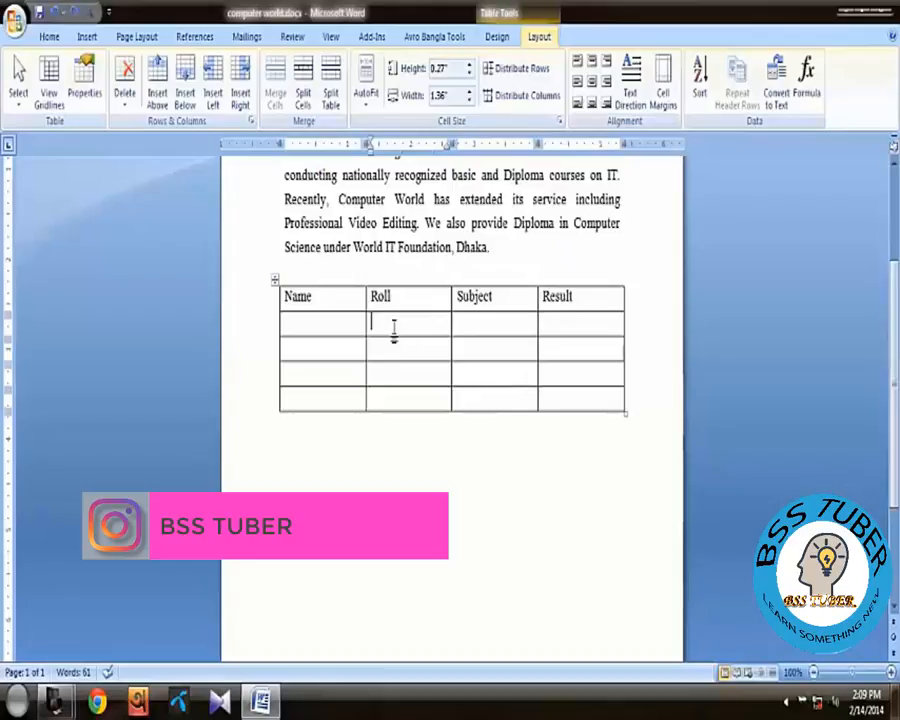
left_click(218, 105)
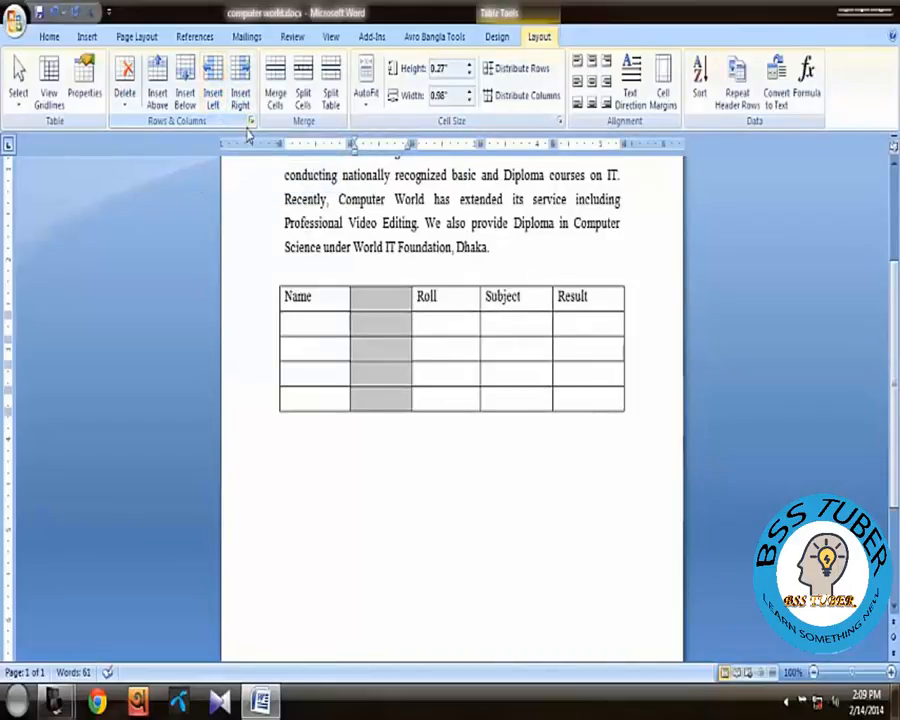
key("ctrl+z")
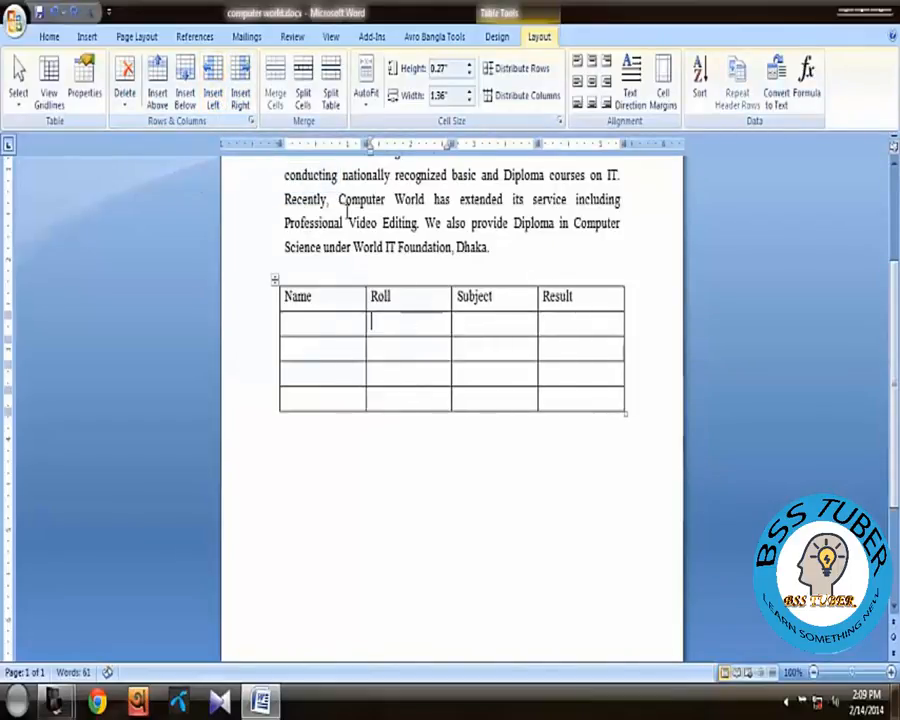
left_click(240, 92)
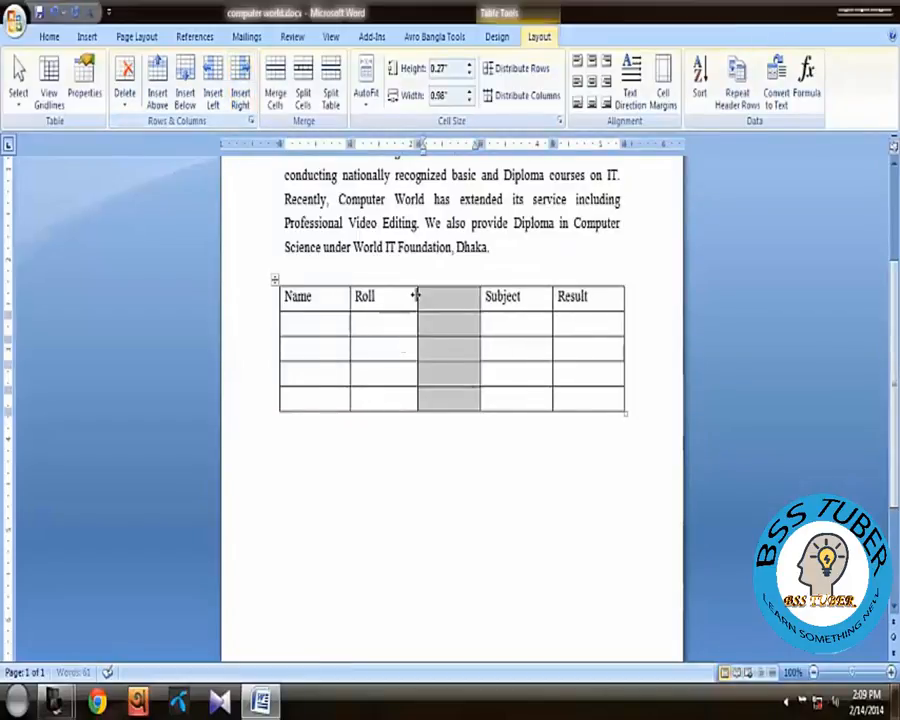
key("ctrl+z")
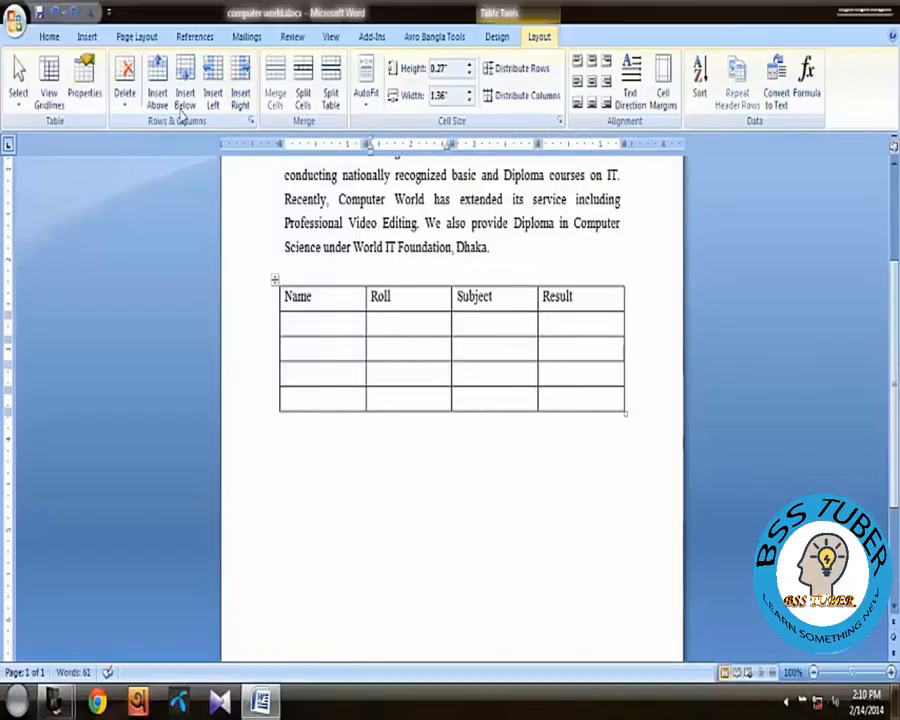
Try inserting an empty row above and below the table's second row, undoing each insertion
left_click(157, 92)
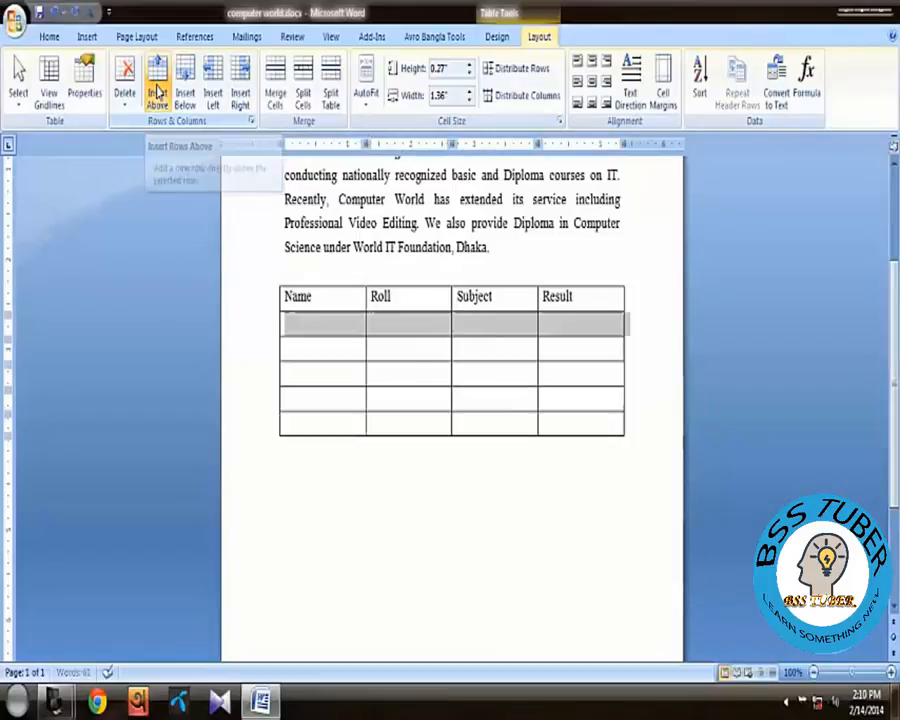
key("ctrl+z")
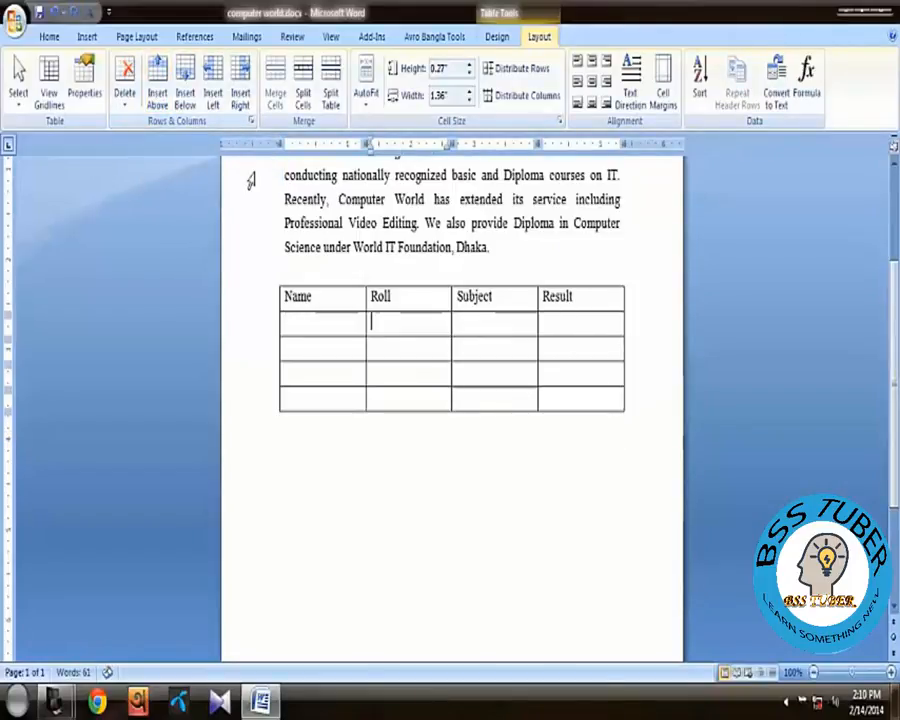
left_click(185, 96)
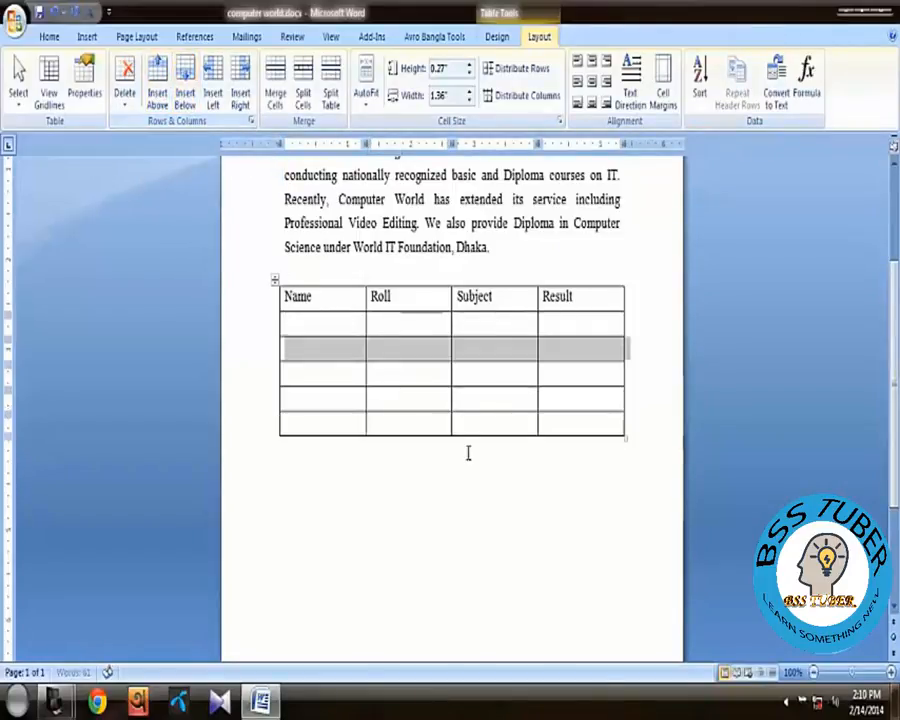
key("ctrl+z")
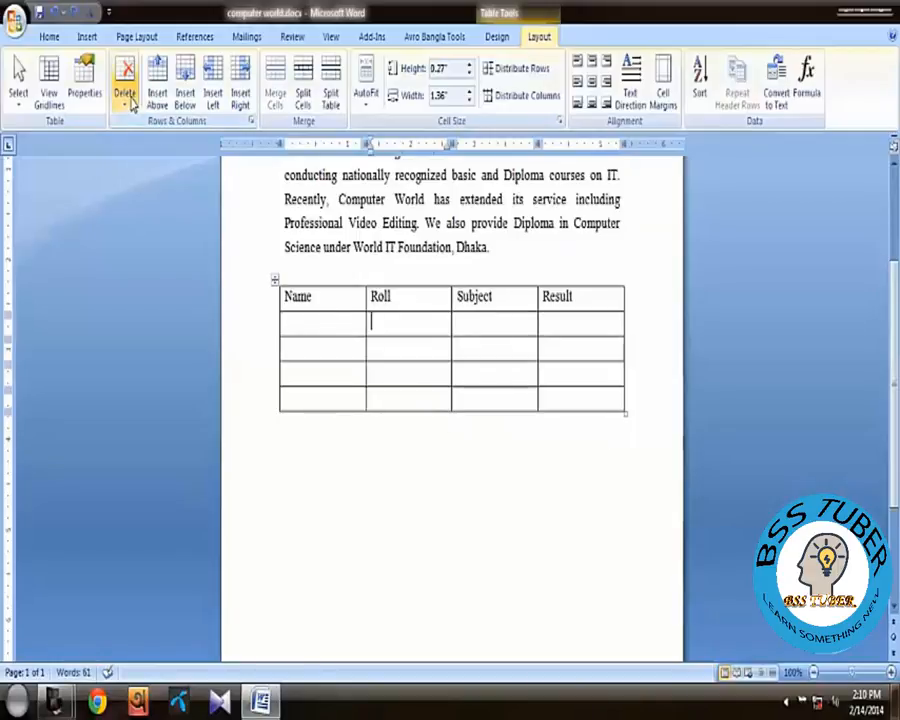
Try deleting the entire table, undo the deletion, and repeat the deletion and its undo once more
left_click(131, 104)
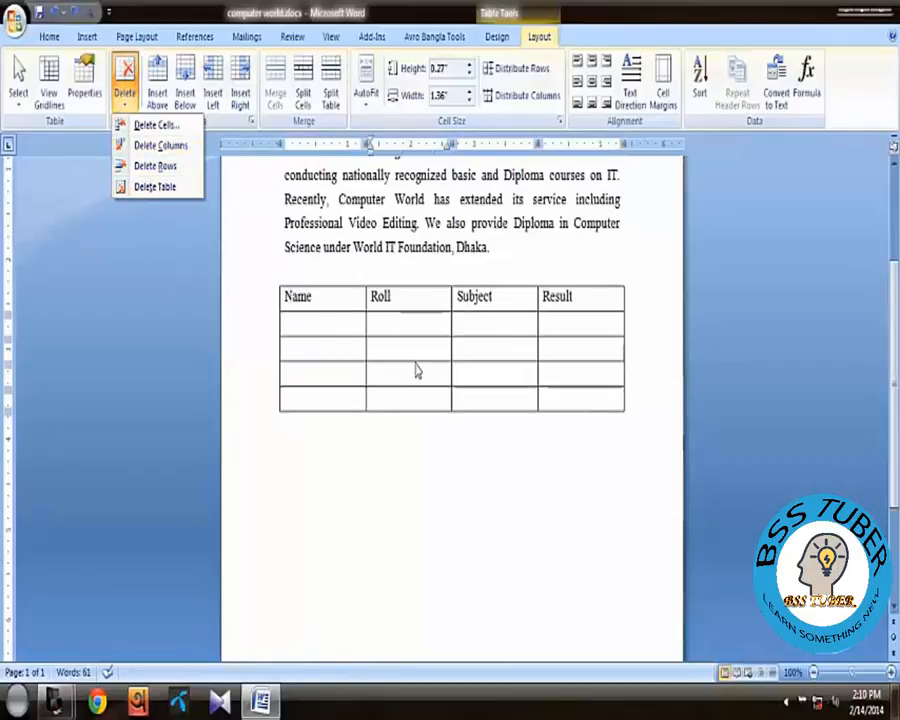
left_click(395, 330)
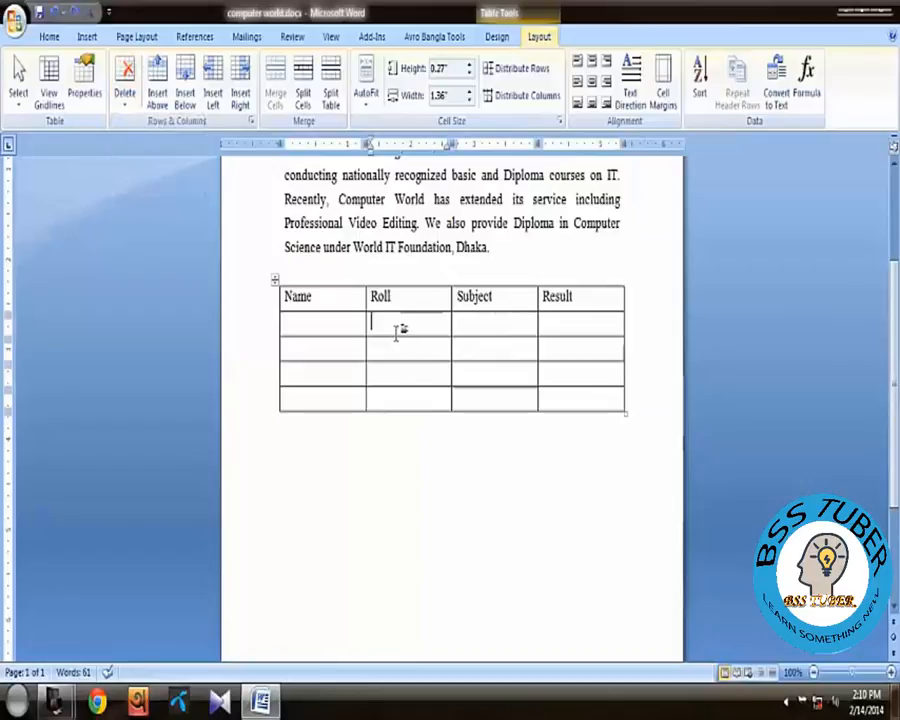
left_click(322, 326)
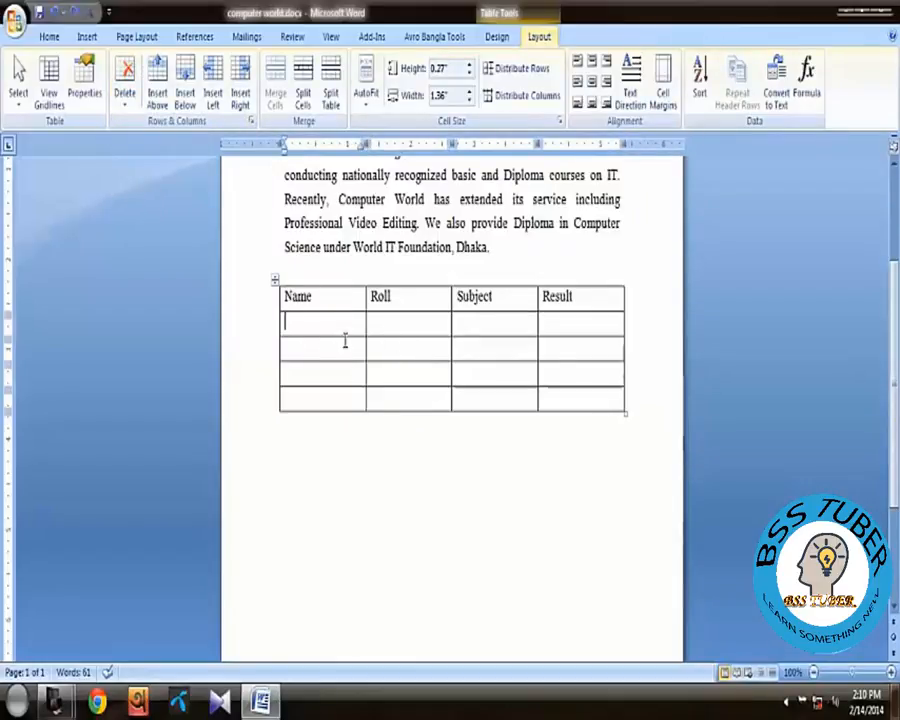
left_click(122, 100)
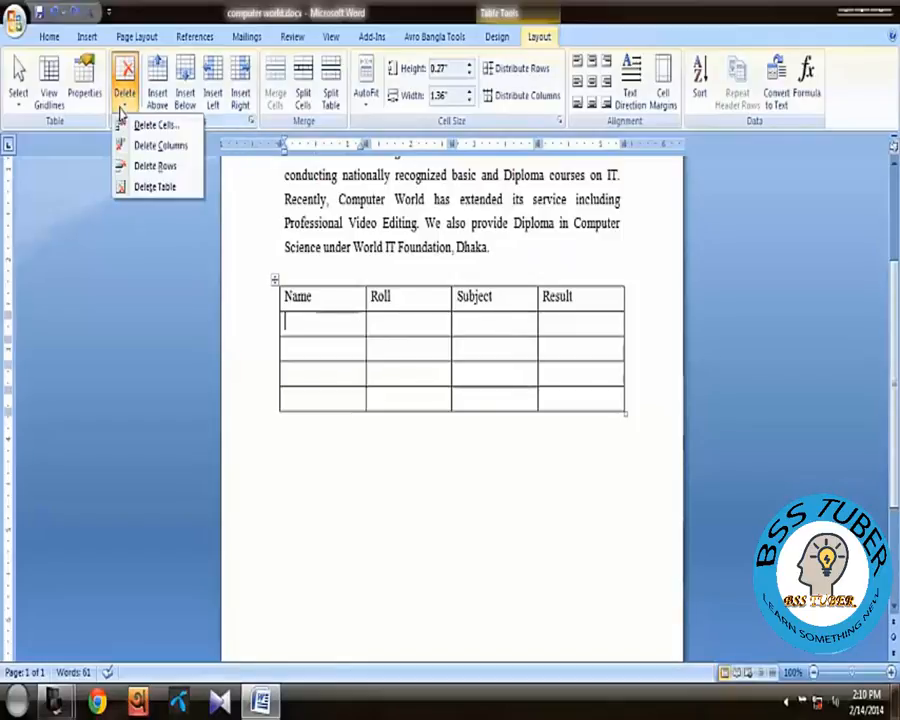
left_click(144, 188)
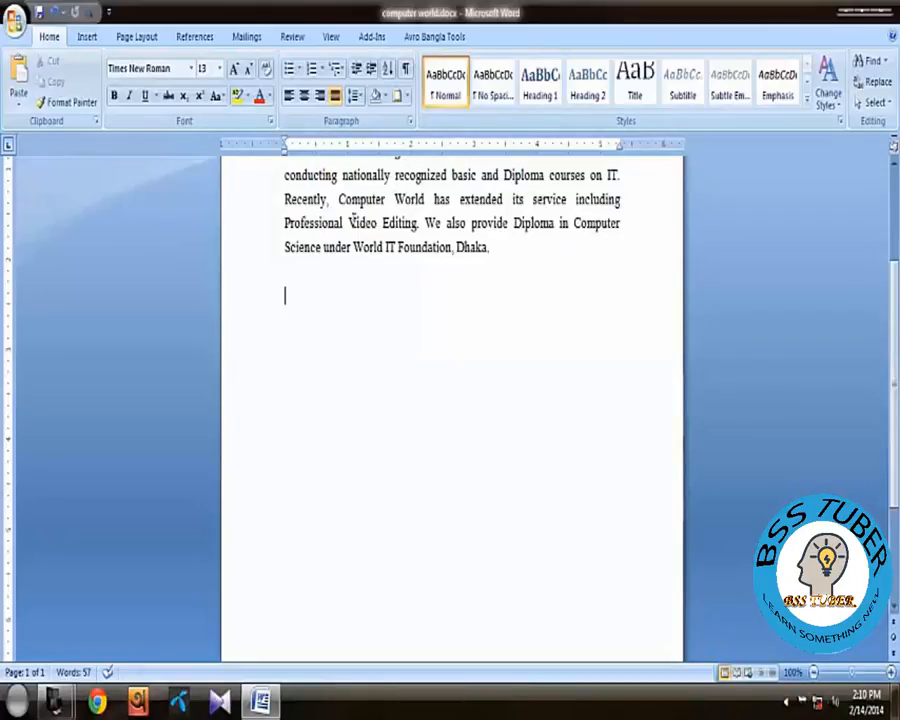
key("ctrl+z")
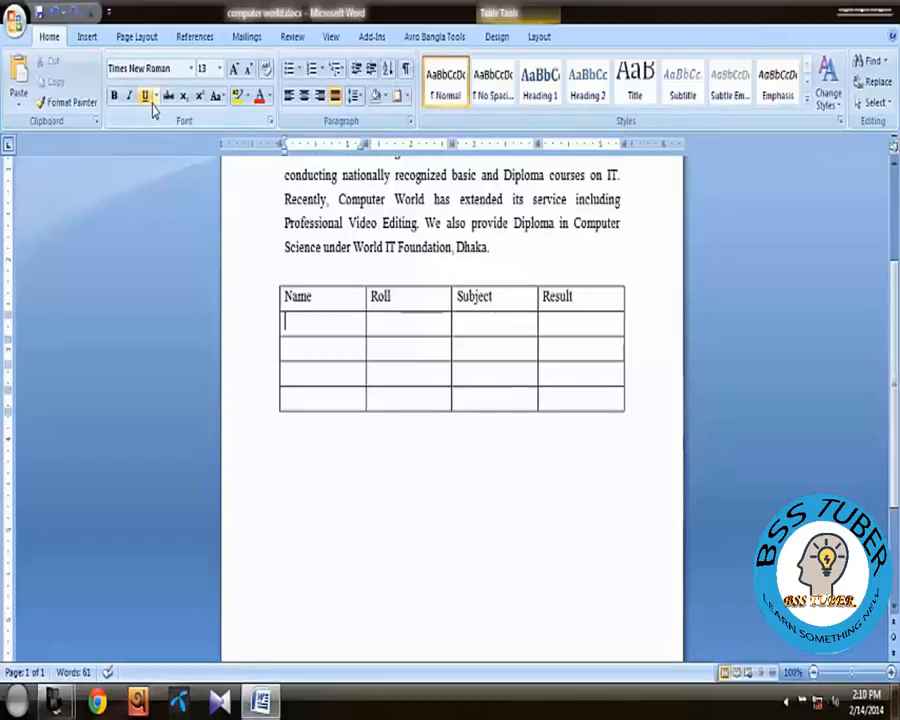
key("ctrl+y")
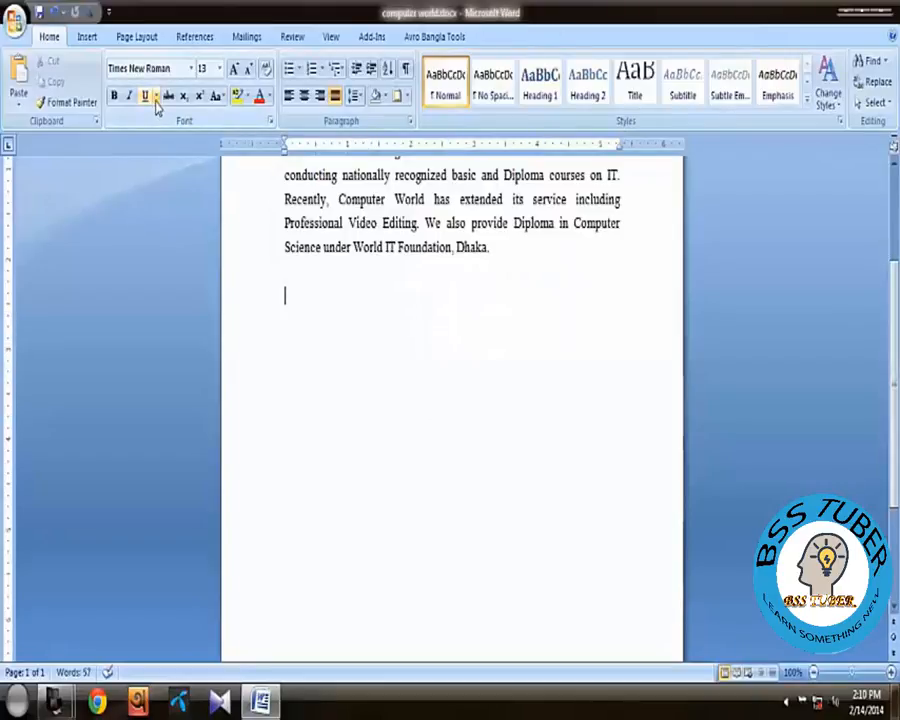
left_click(54, 14)
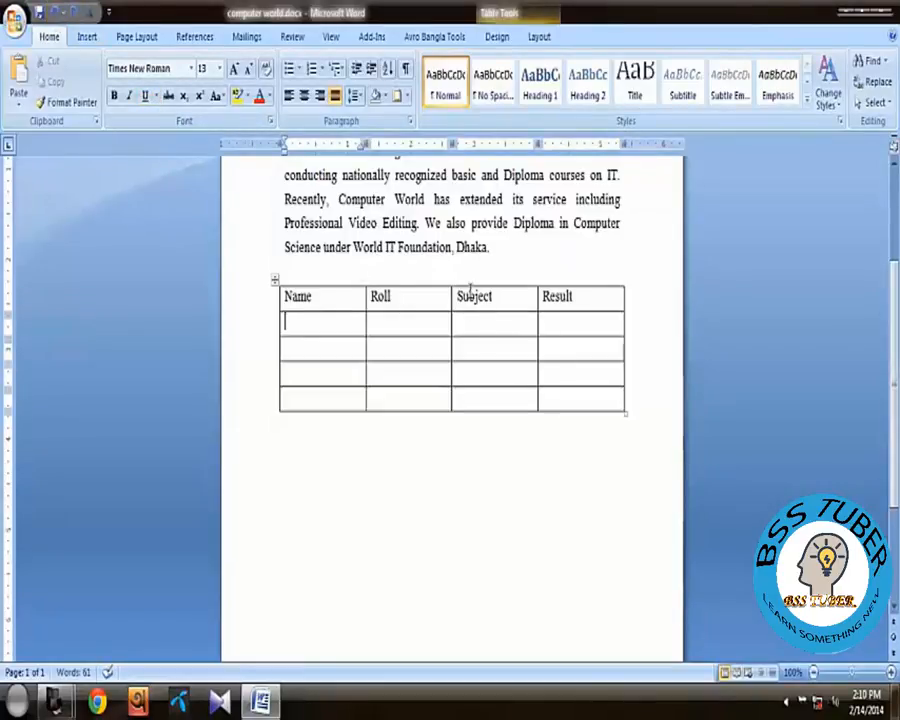
Split the four empty cells below the Roll heading into 2 columns and 4 rows, merging them before the split
left_click(538, 37)
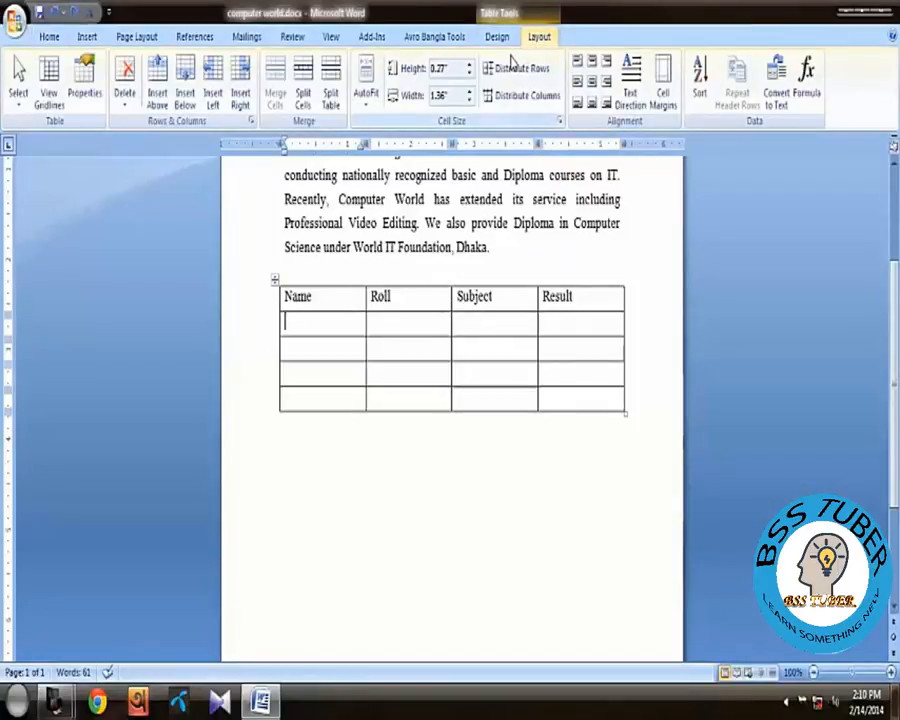
left_click(388, 347)
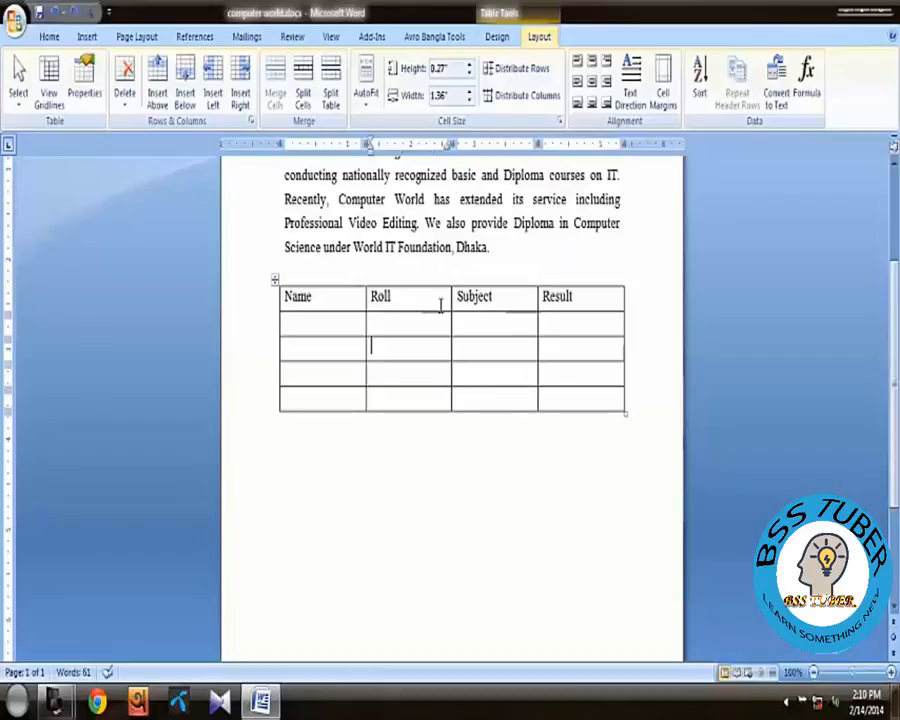
left_click(393, 321)
left_click_drag(393, 321, 402, 400)
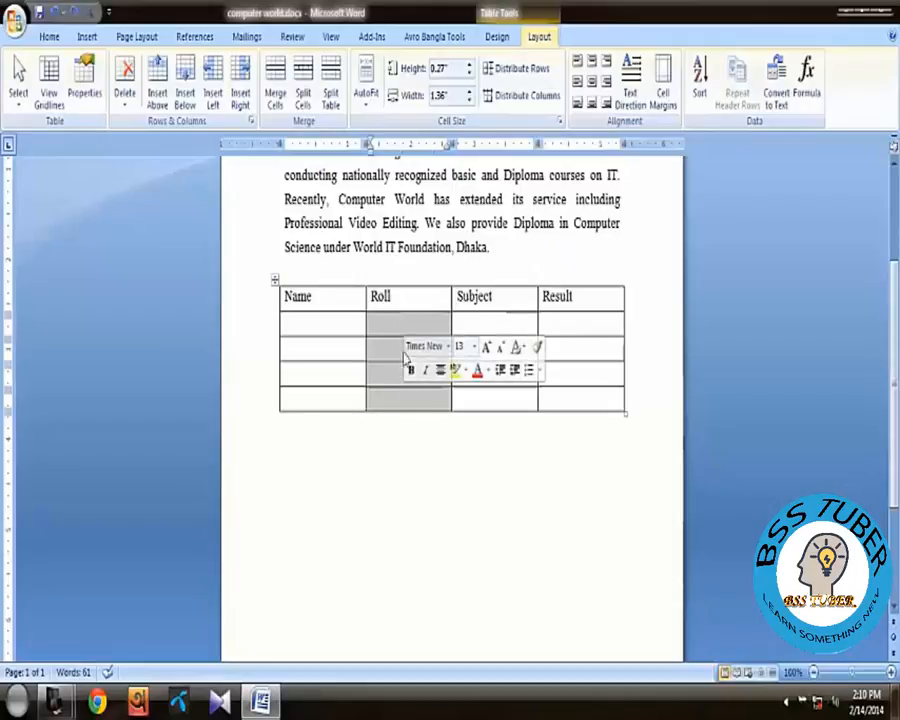
left_click(306, 103)
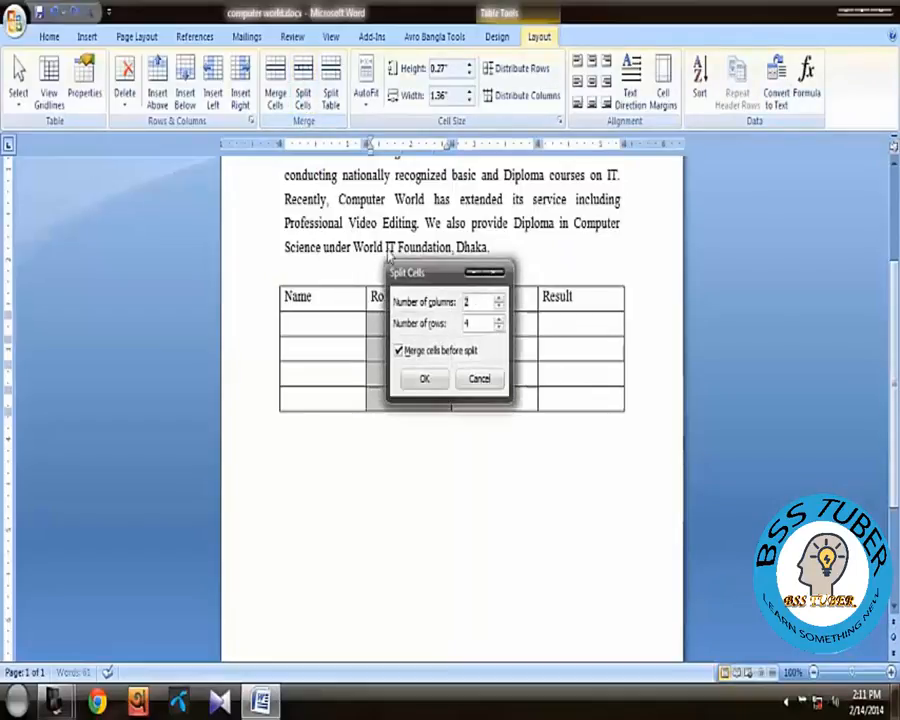
left_click_drag(444, 267, 452, 88)
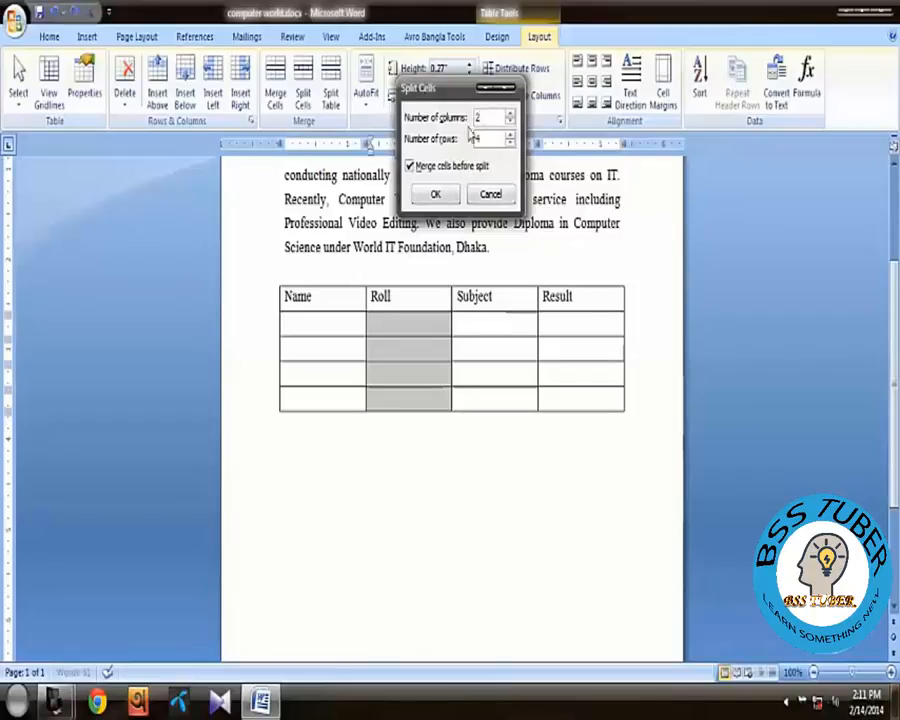
left_click(437, 195)
left_click(412, 322)
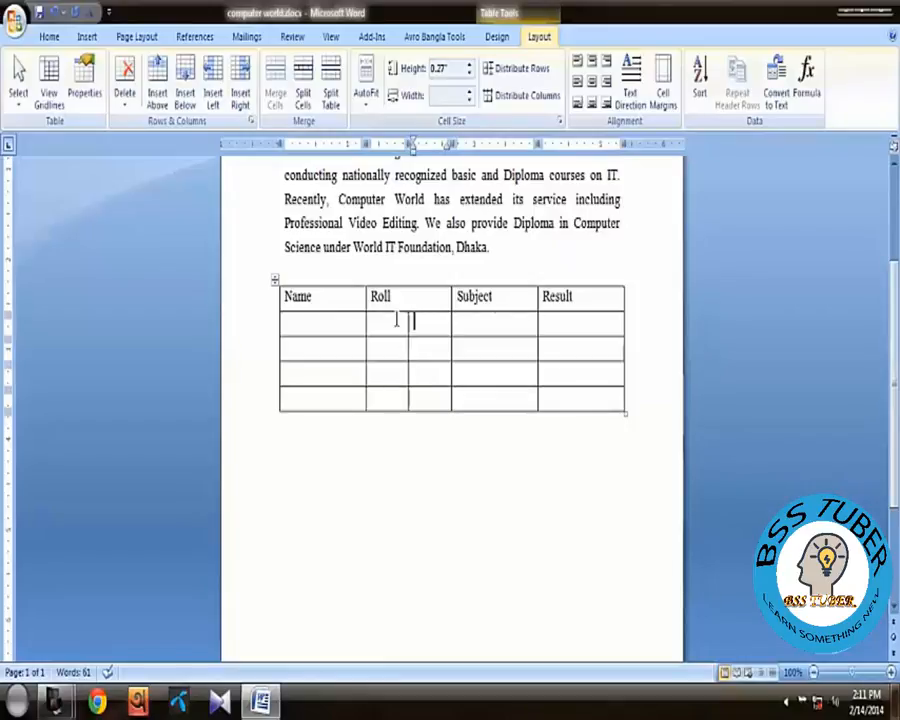
Merge the two half-width cells under Roll into one cell in the second row and again in the third row
left_click_drag(414, 325, 418, 398)
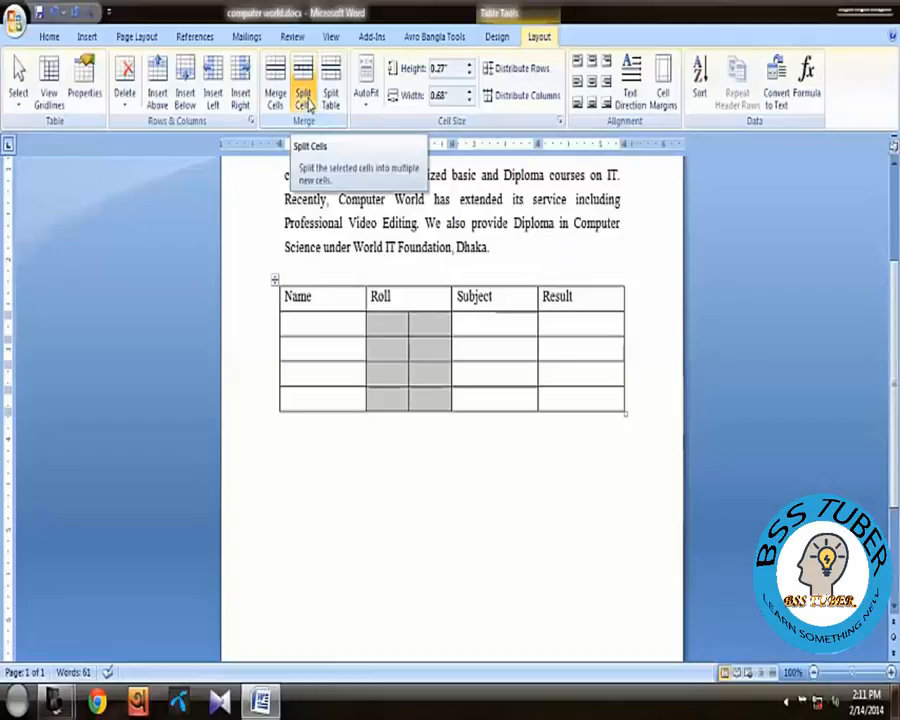
left_click(398, 352)
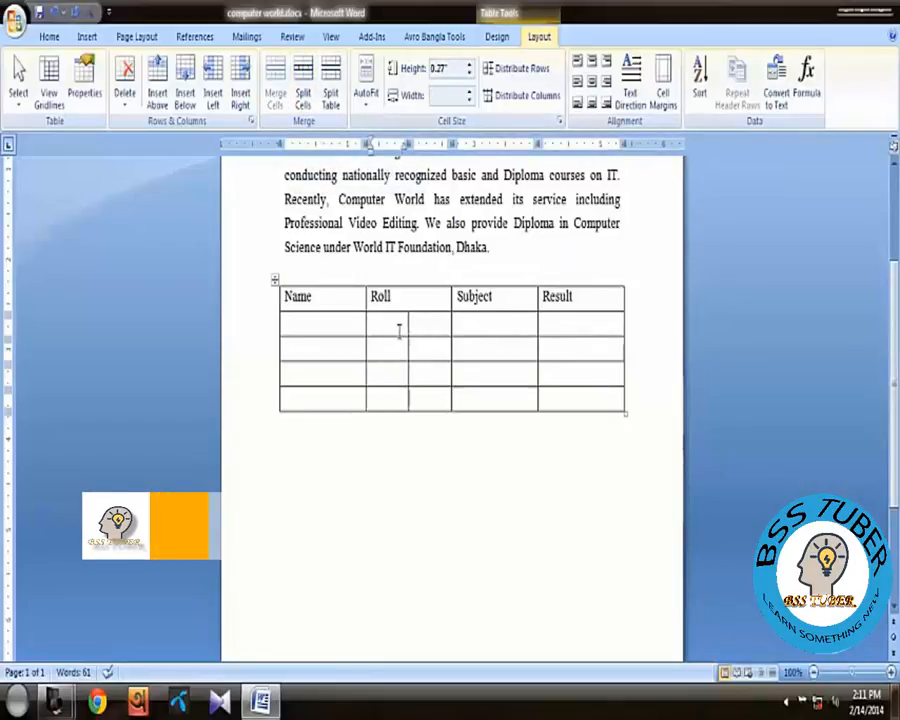
left_click_drag(388, 323, 415, 325)
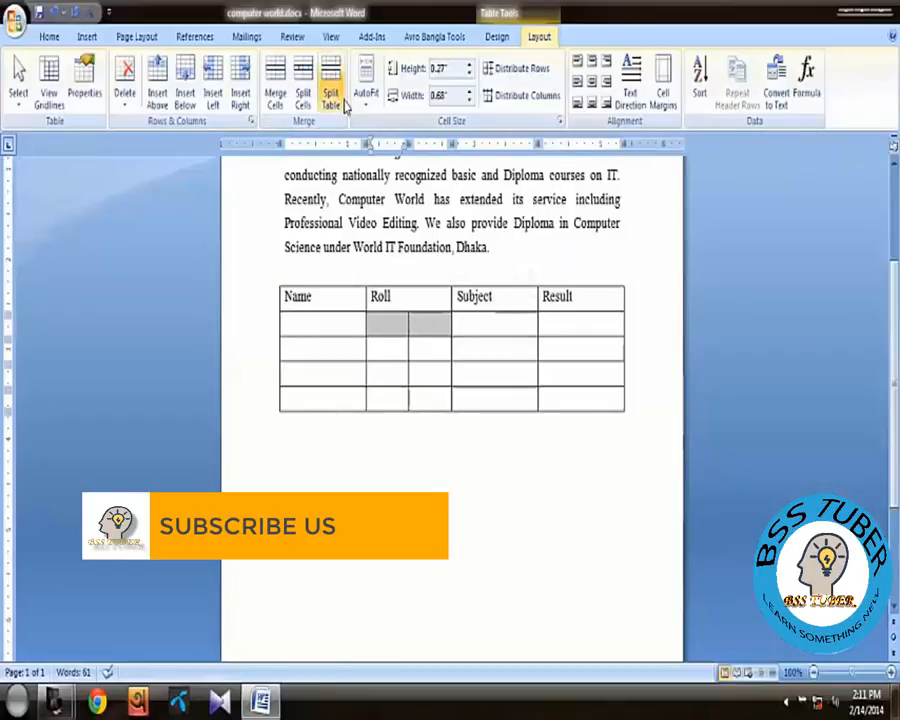
left_click(275, 92)
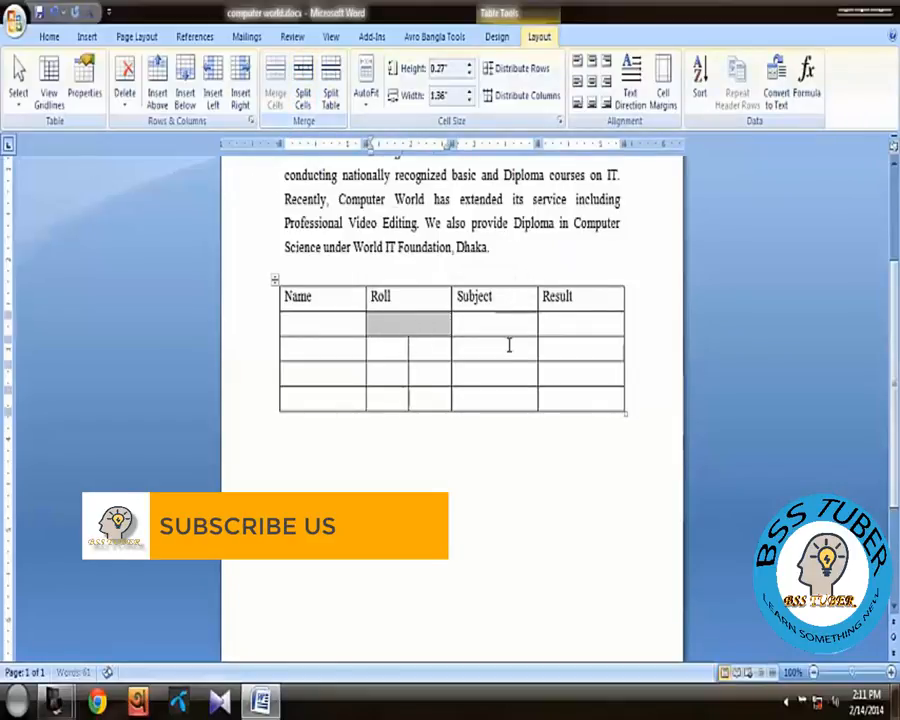
left_click(424, 325)
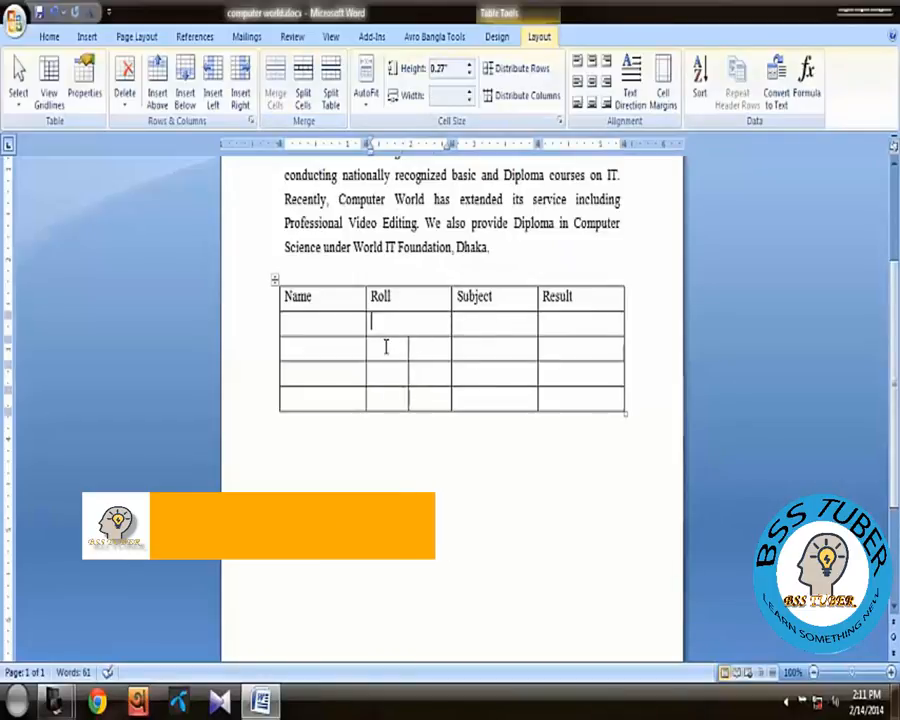
left_click_drag(386, 346, 432, 348)
left_click(275, 92)
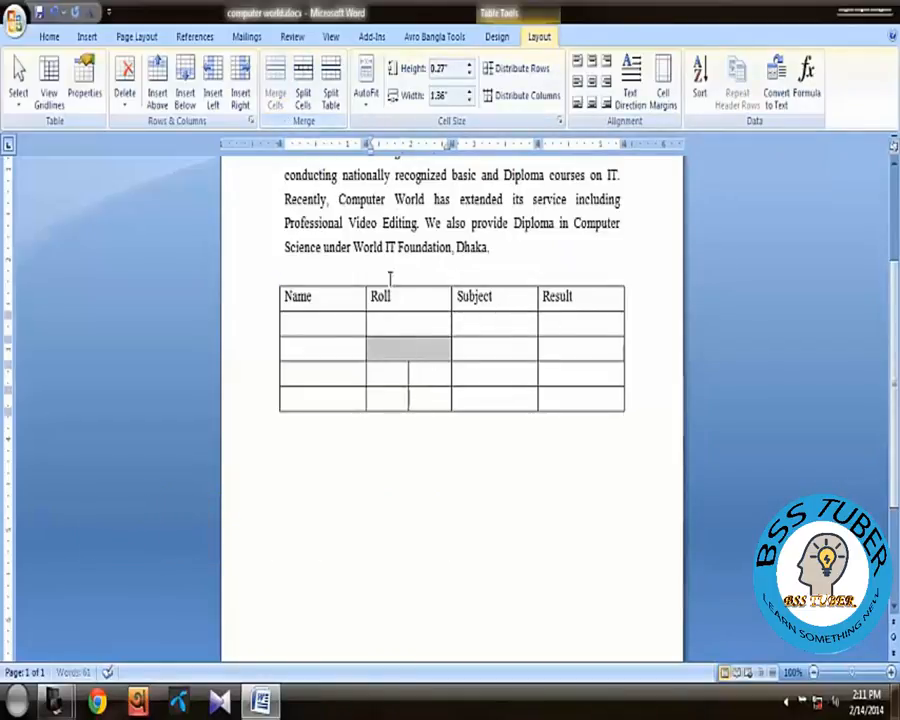
left_click(405, 348)
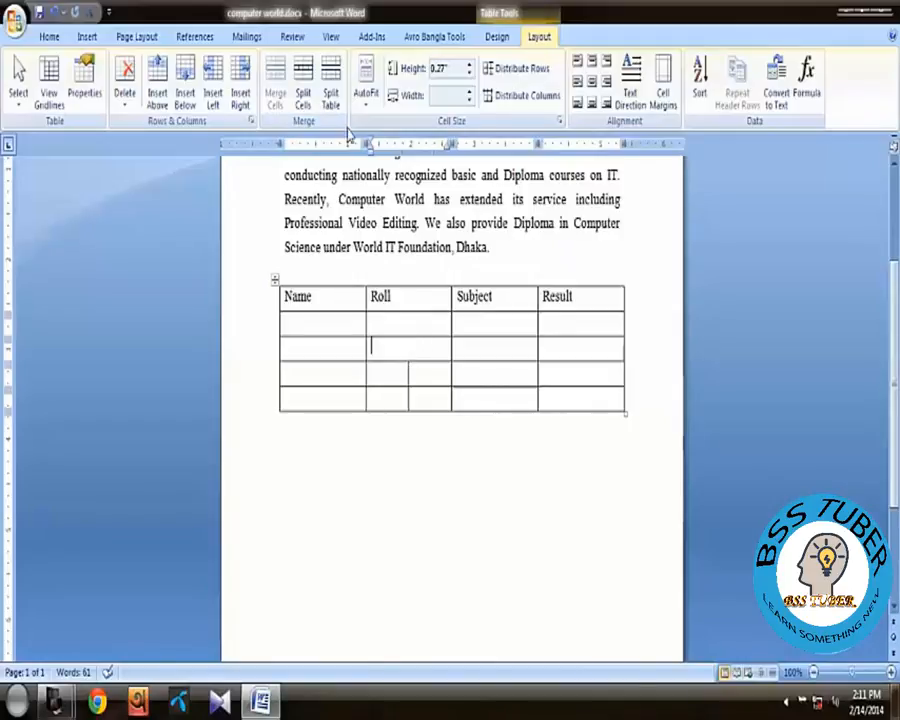
Split the merged Roll cell in the third row into 2 columns and 1 row
left_click(303, 97)
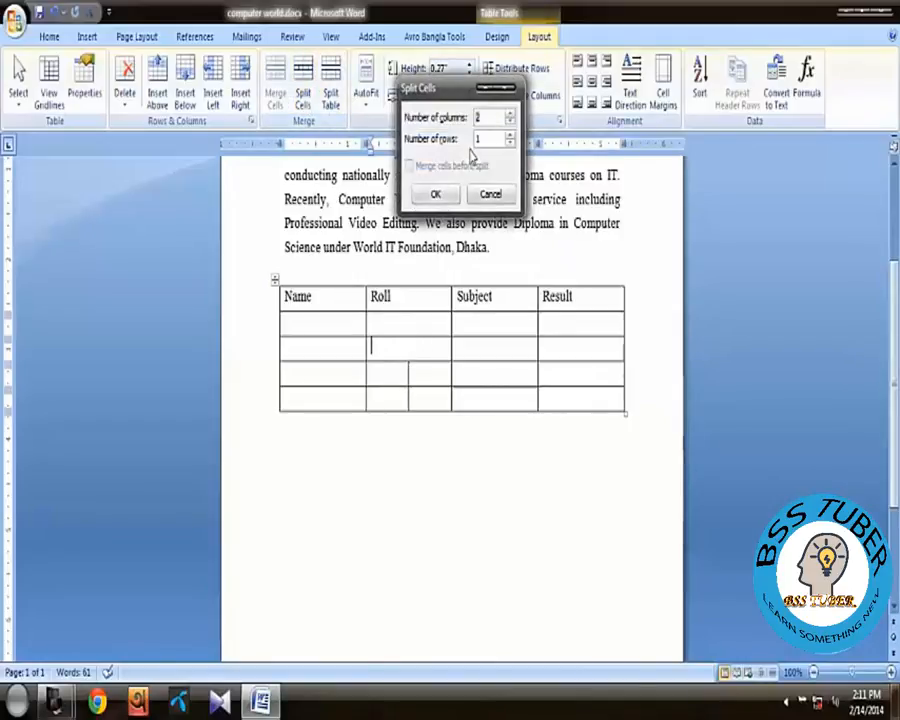
left_click(479, 117)
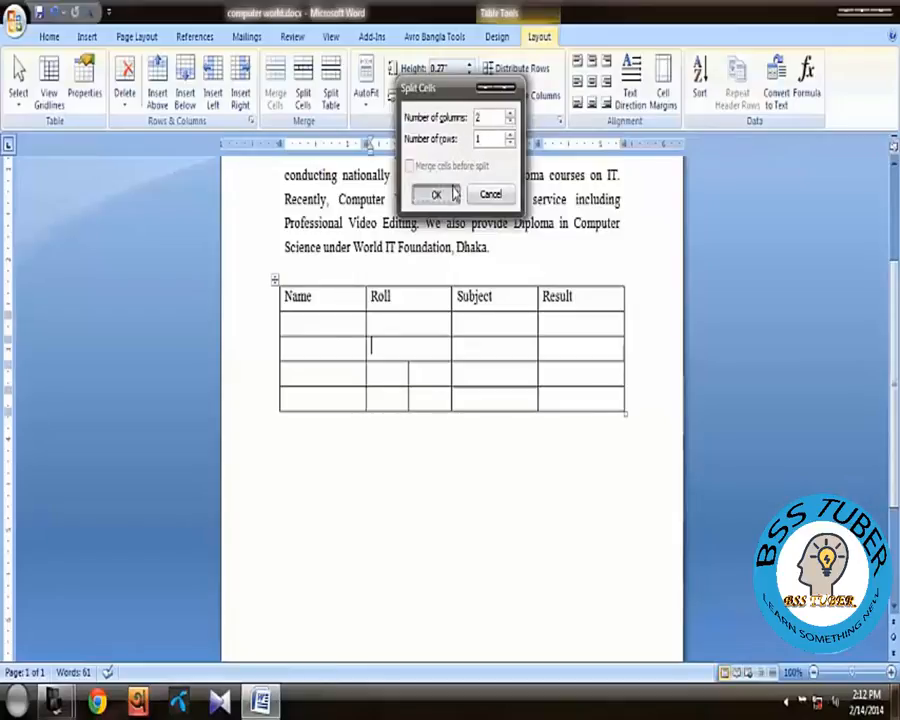
left_click(452, 193)
left_click(427, 348)
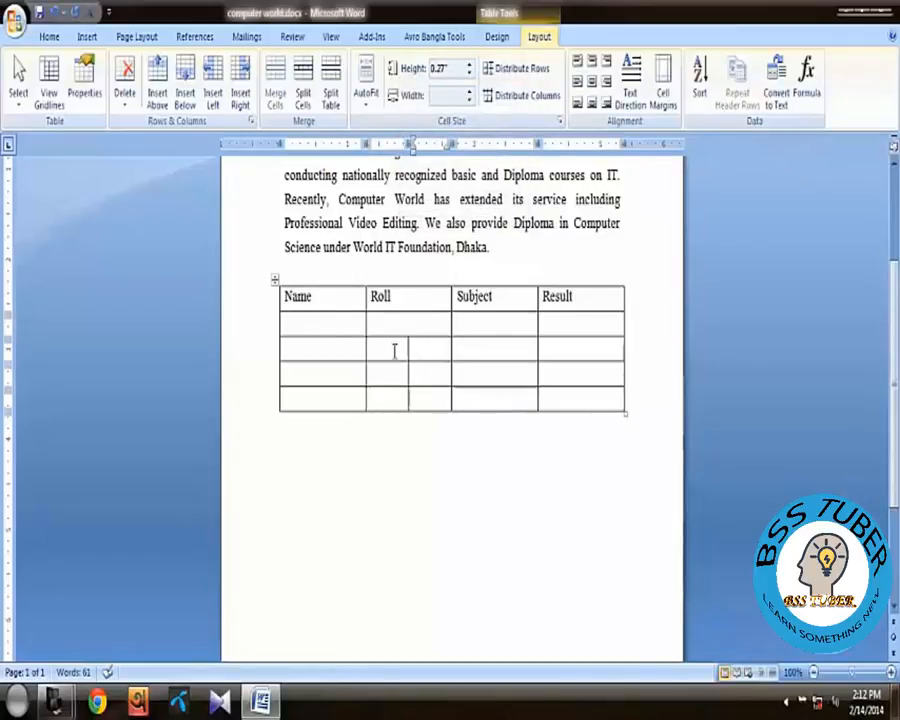
left_click(394, 350)
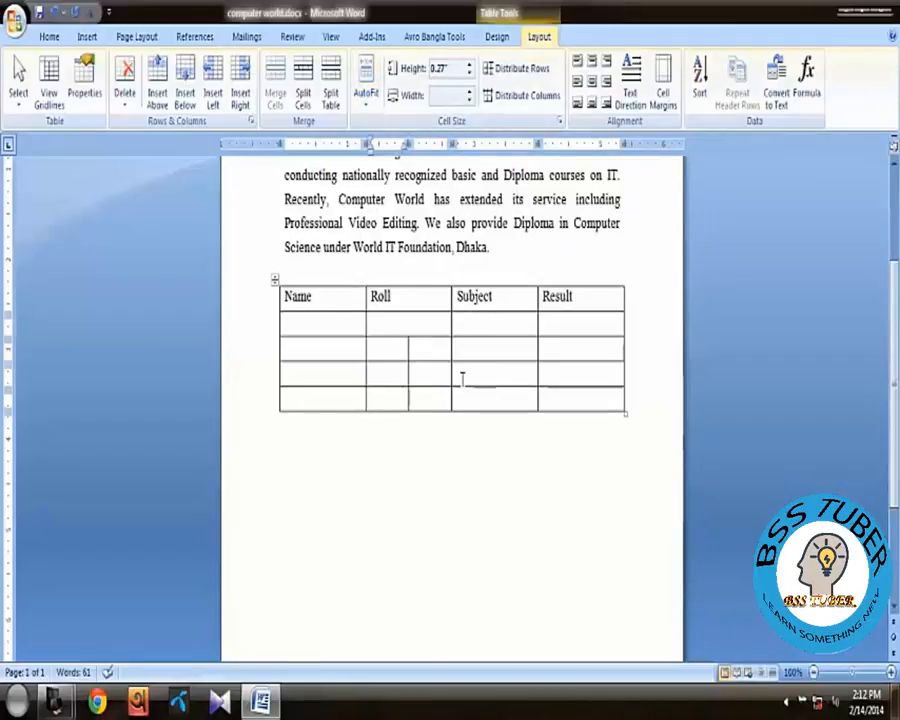
Split the table above its fourth row, and rejoin the two parts by deleting the gap between them
left_click(286, 372)
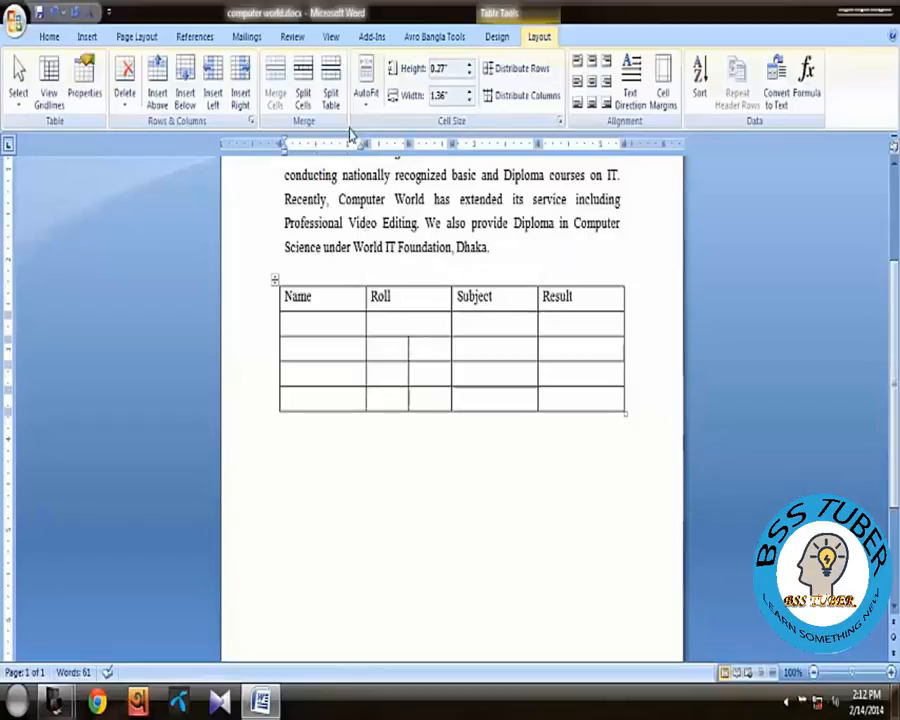
left_click(331, 95)
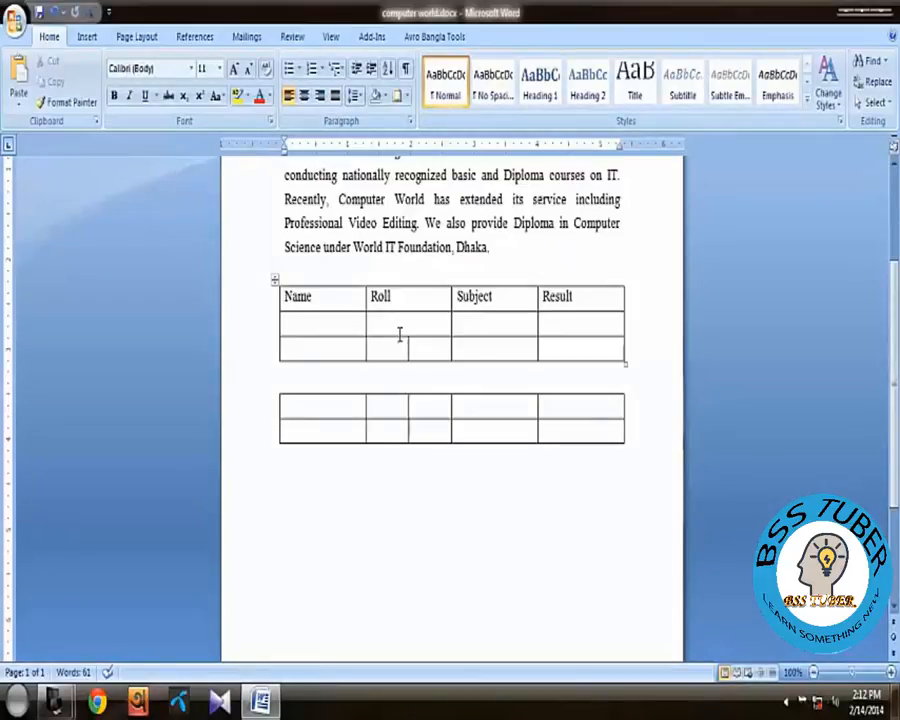
key("Delete")
Center the four header row headings horizontally and vertically in their cells, trying left alignment in between
left_click(539, 36)
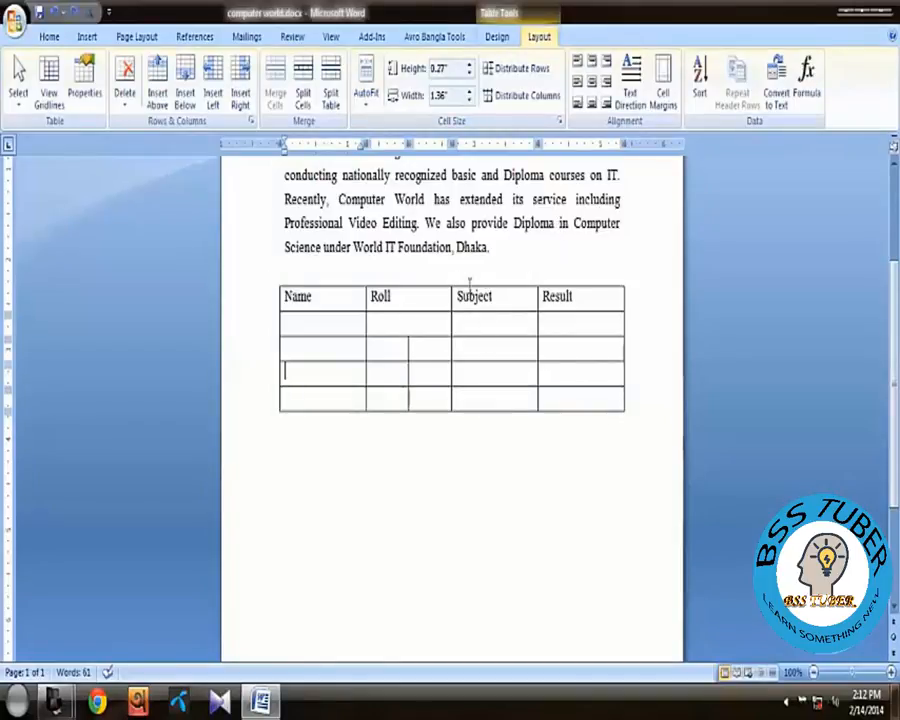
left_click(334, 300)
left_click_drag(334, 300, 486, 270)
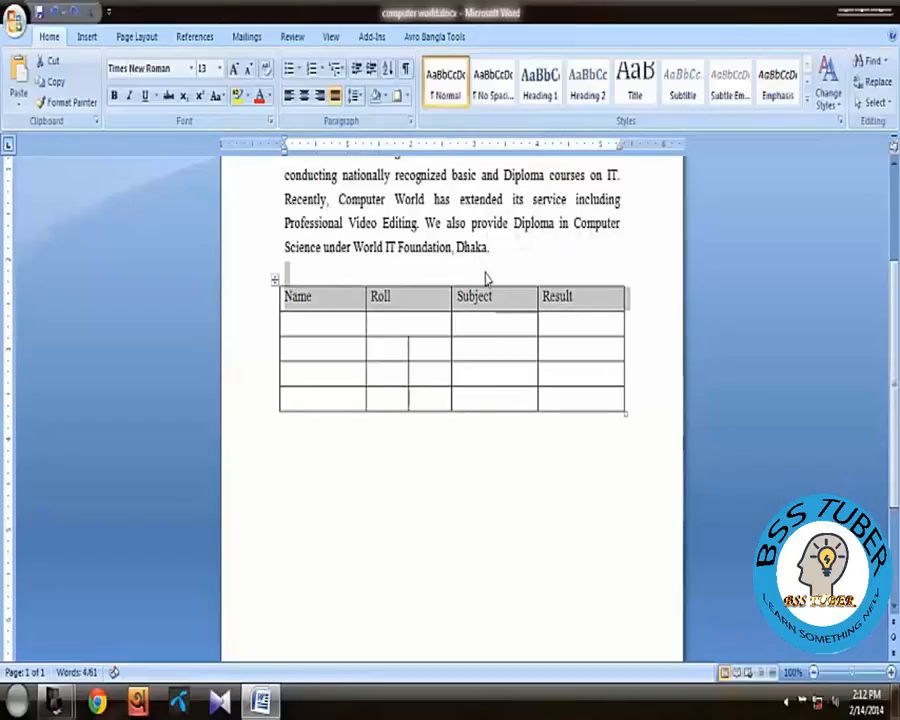
left_click_drag(331, 301, 562, 307)
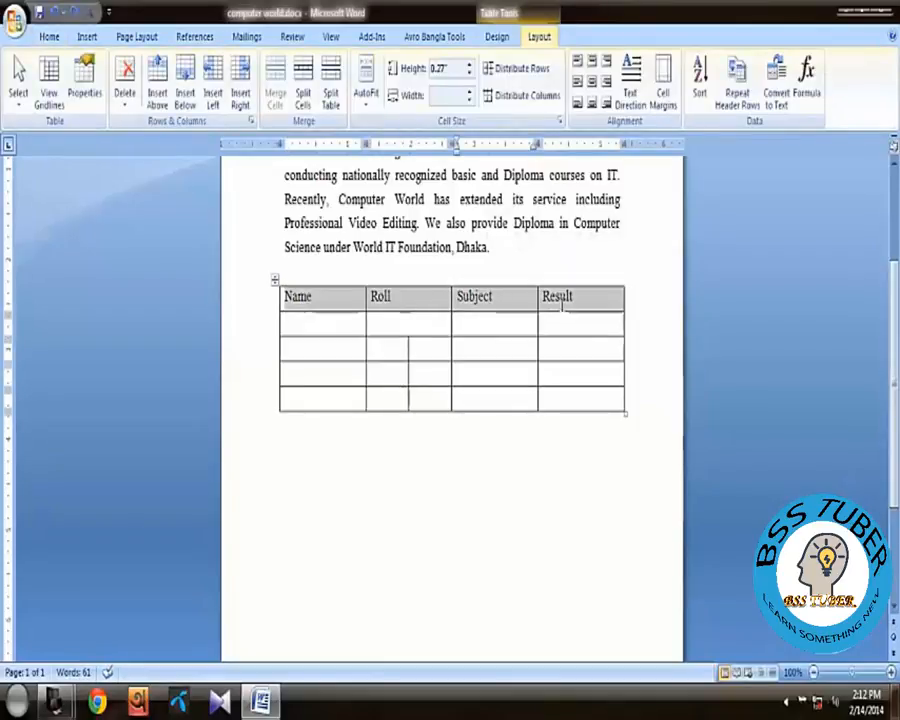
left_click(593, 83)
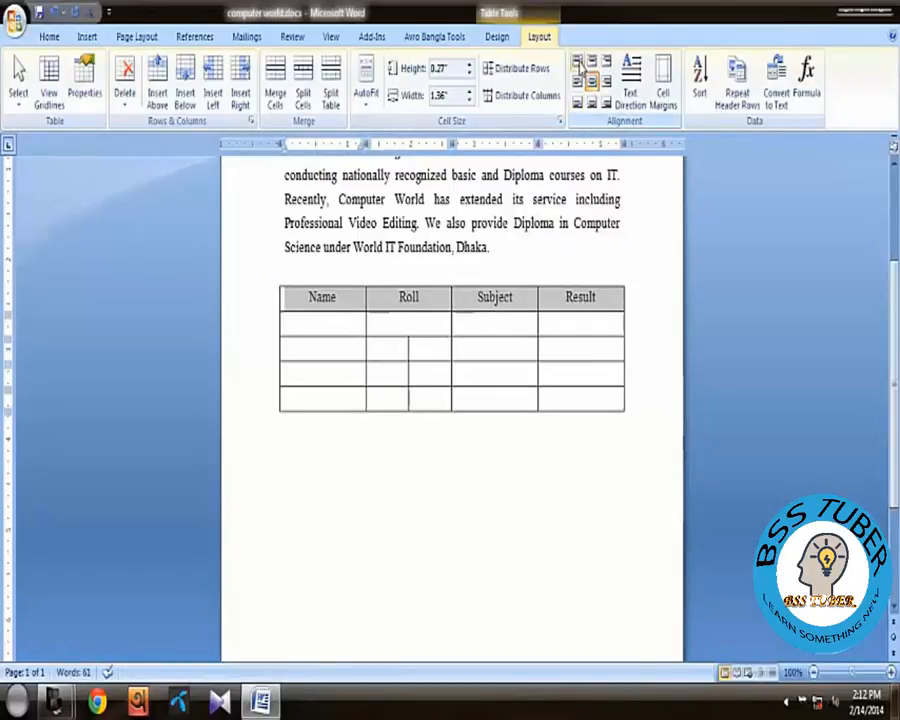
left_click(578, 62)
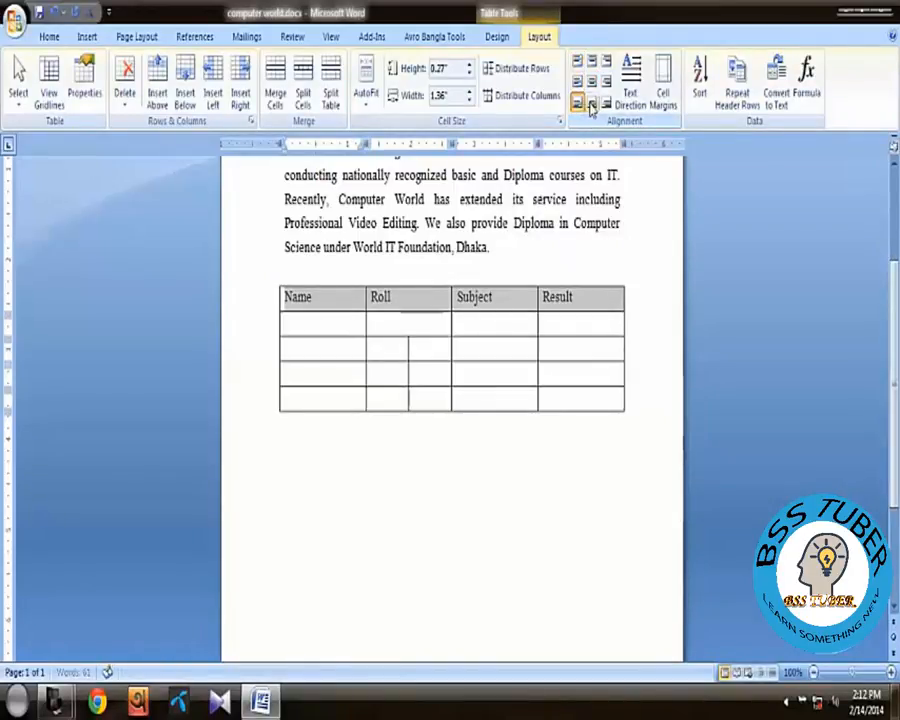
left_click(593, 80)
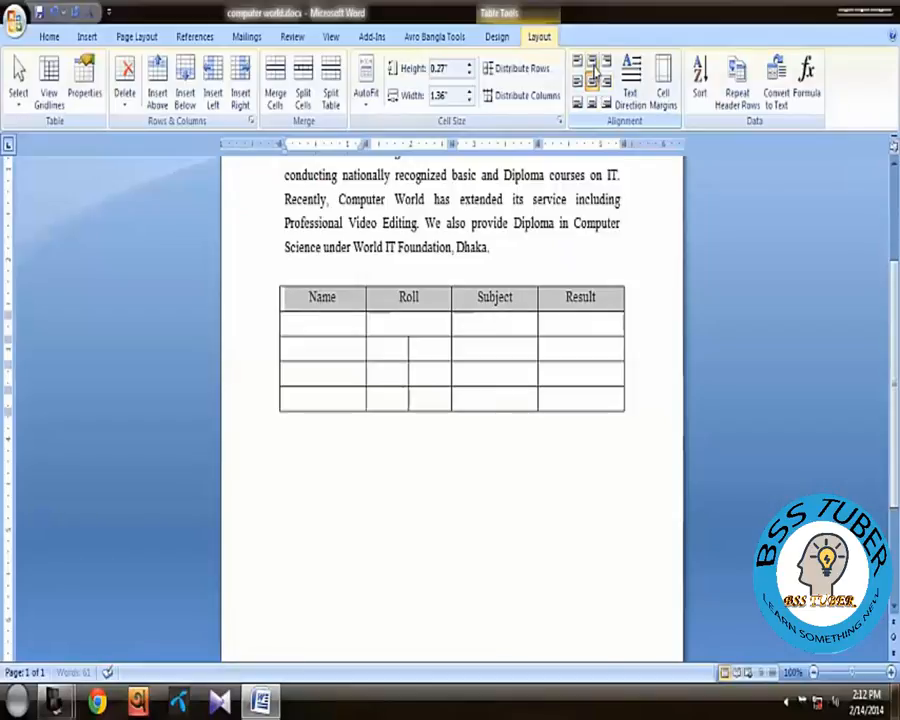
Cycle the Name heading's text direction through both vertical orientations and back to horizontal, two times
left_click(362, 304)
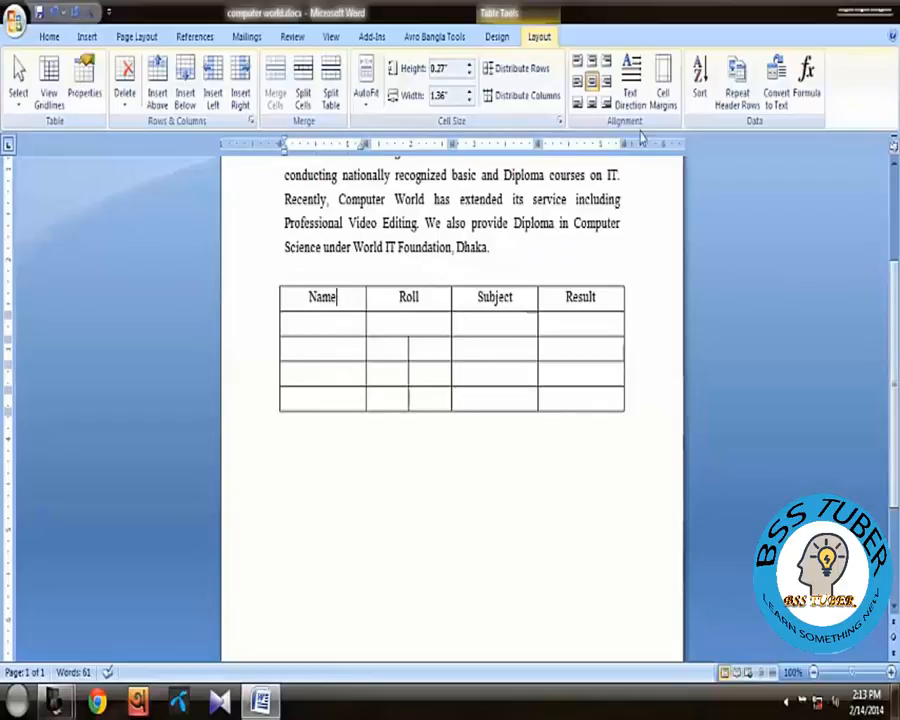
left_click(632, 92)
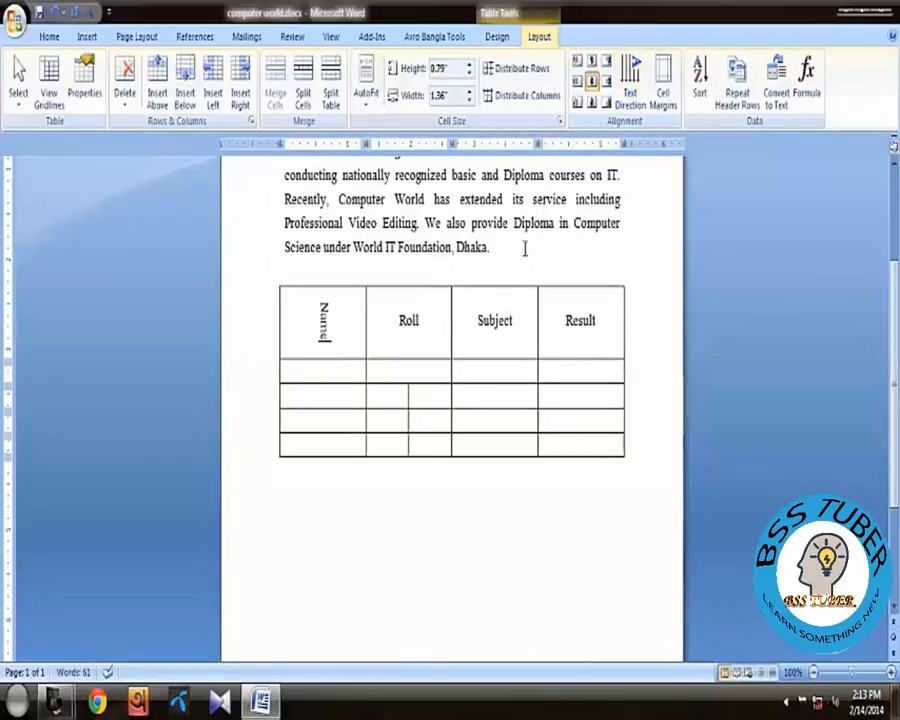
left_click(628, 90)
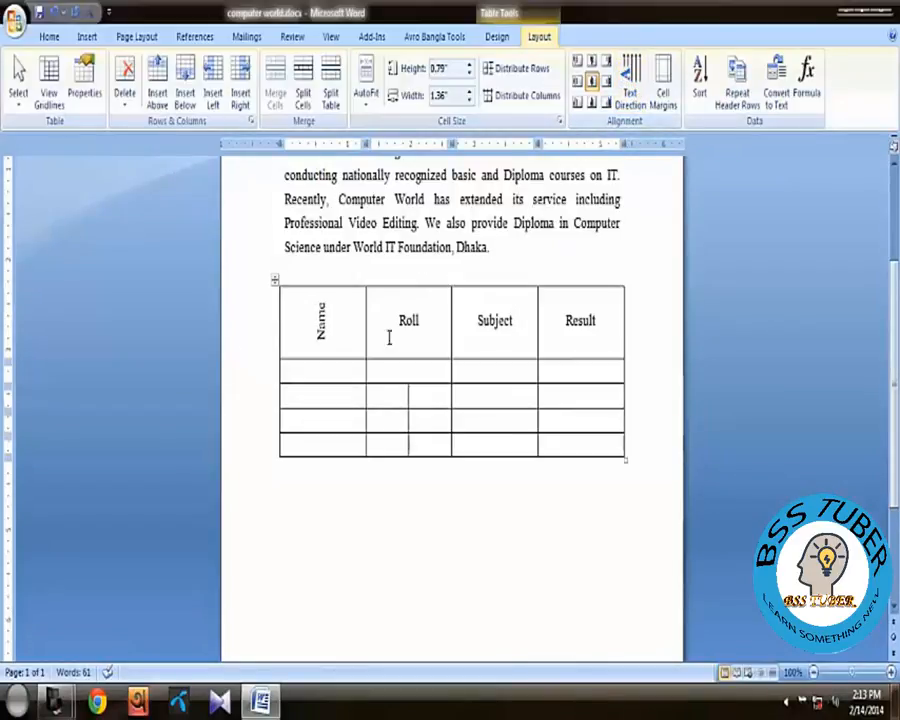
left_click(630, 95)
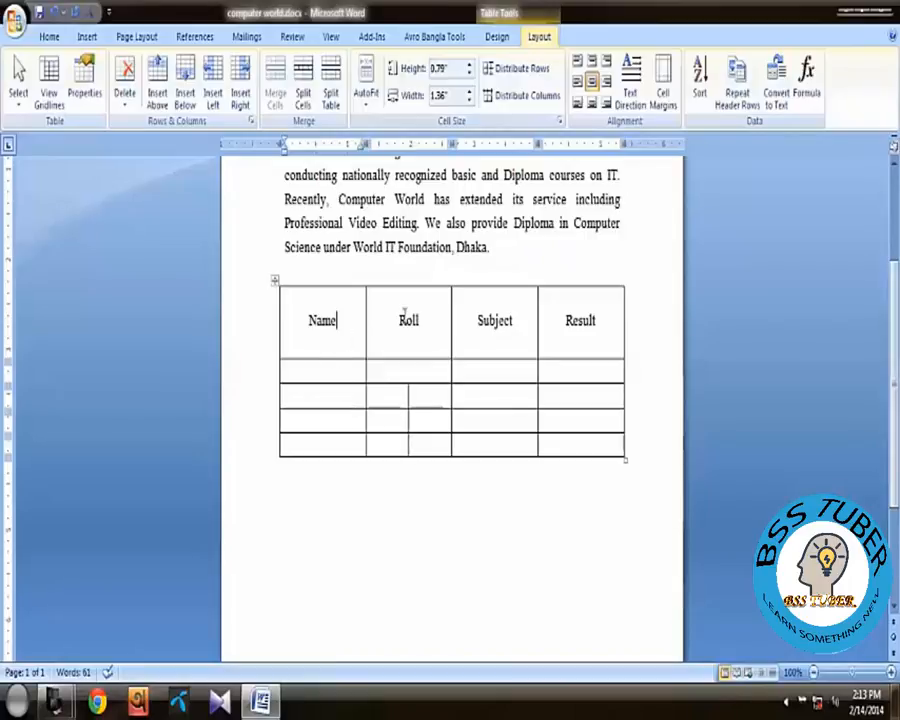
left_click(630, 92)
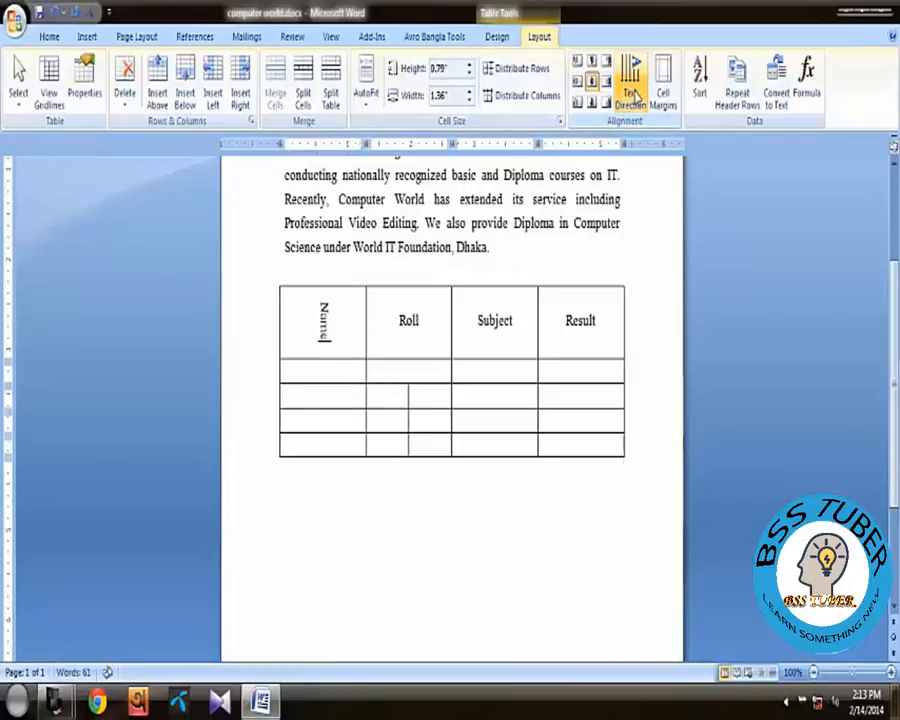
left_click(632, 93)
left_click(630, 92)
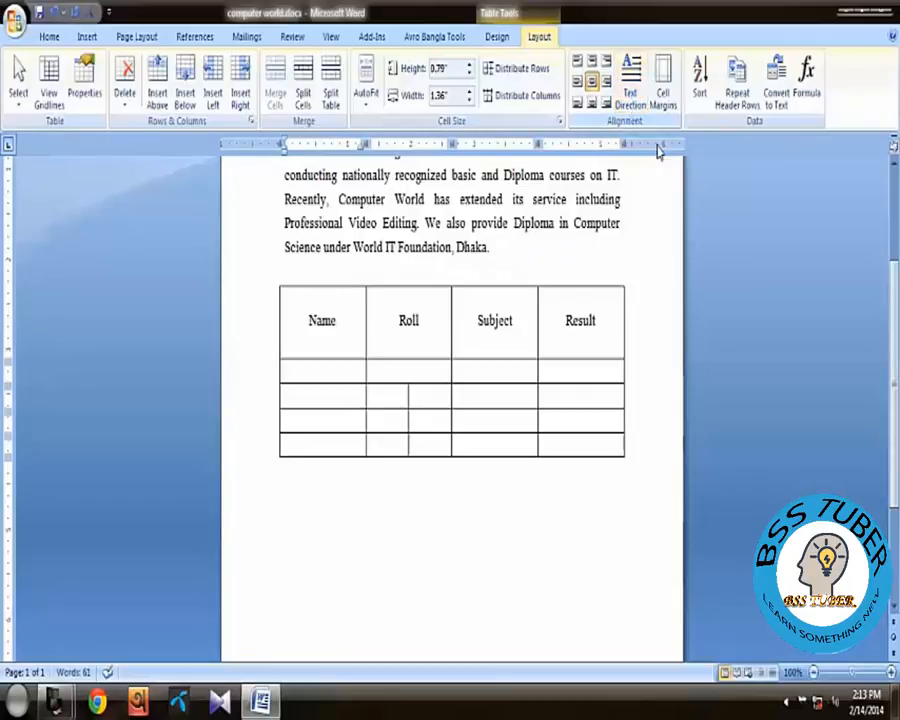